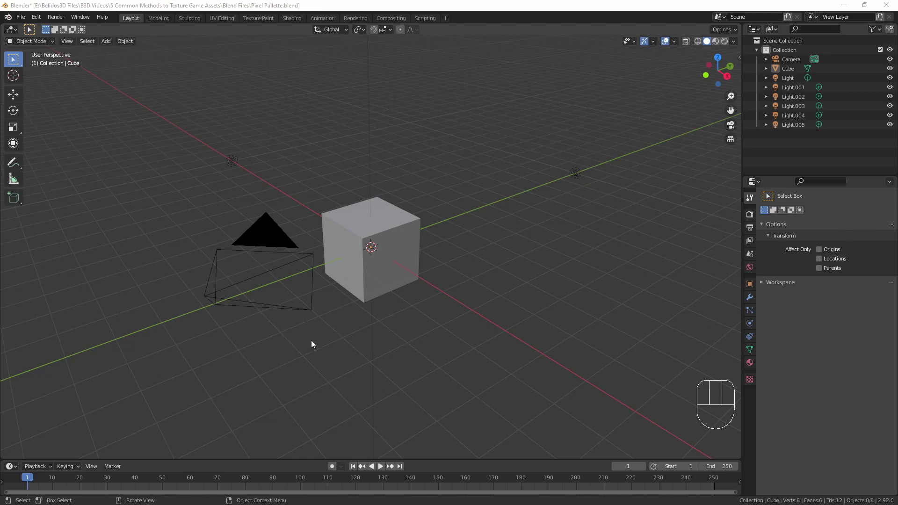
# Create a new material on the cube and open its shader nodes for editing.
pyautogui.click(750, 363)
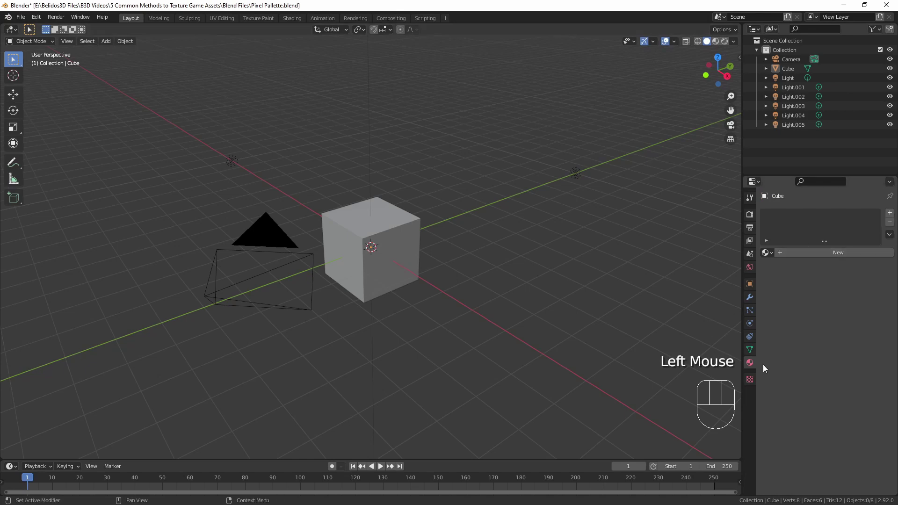
pyautogui.click(837, 252)
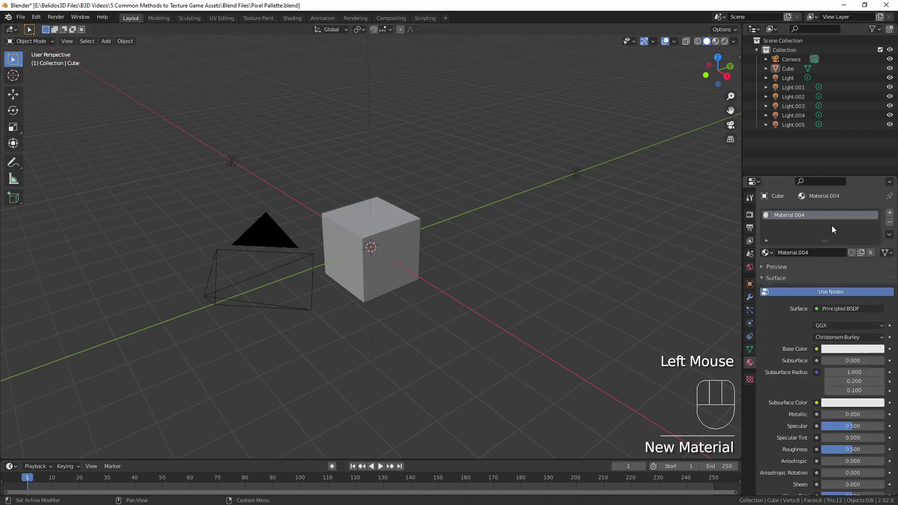
pyautogui.click(293, 18)
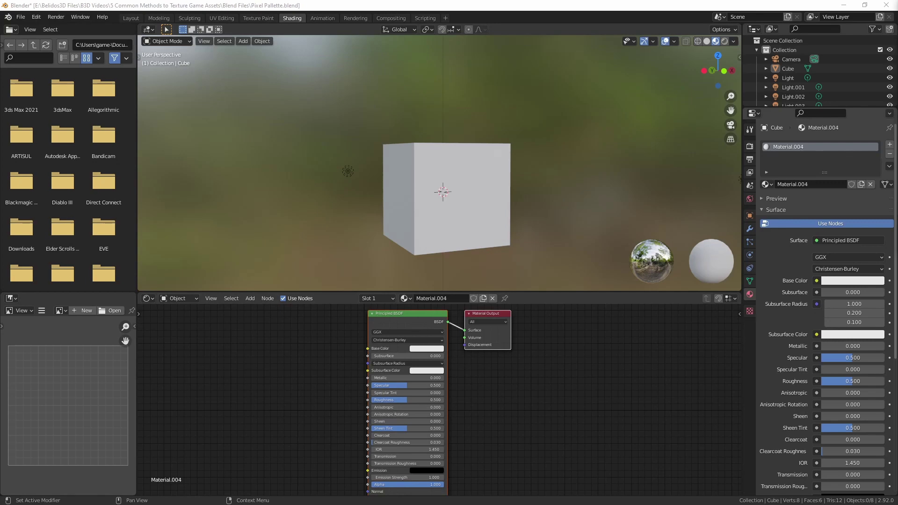
# Place the 4x4.png image texture node, connect its Color to the shader's Base Color, and set its interpolation to Closest.
pyautogui.moveTo(235, 373); pyautogui.dragTo(237, 357)
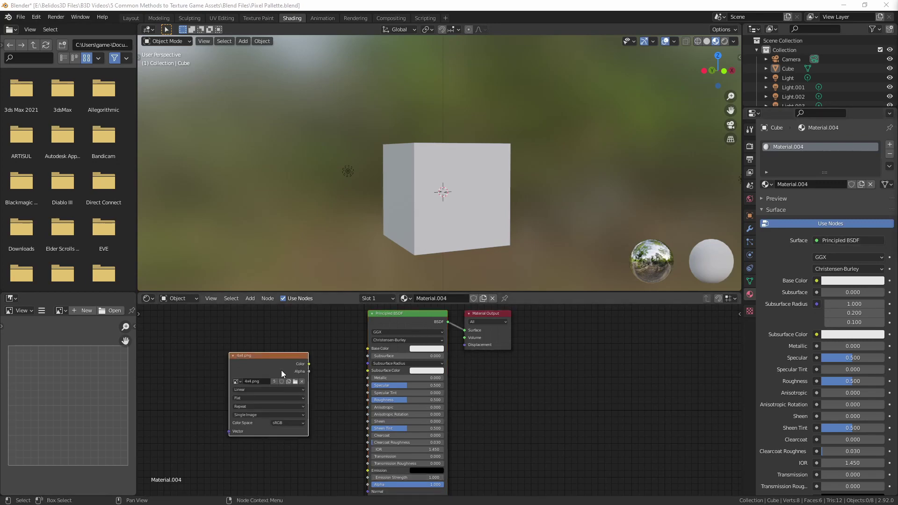
pyautogui.moveTo(252, 354); pyautogui.dragTo(234, 353)
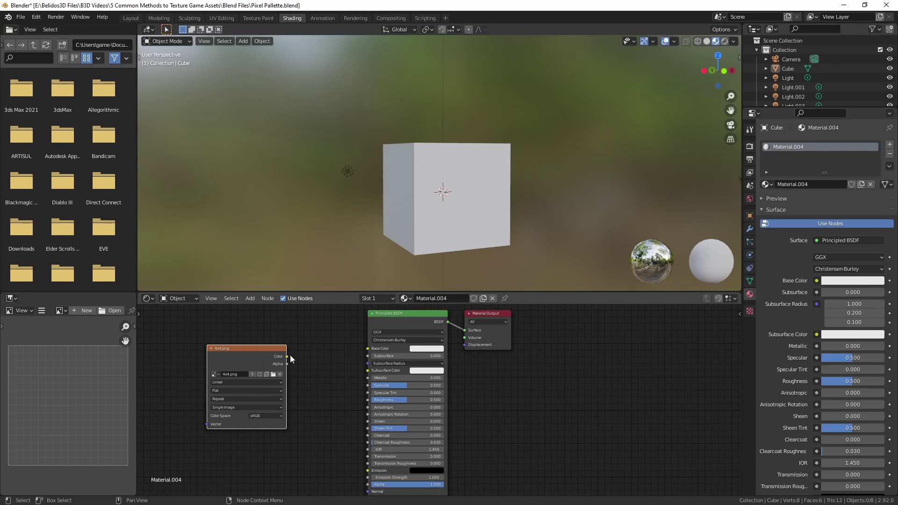
pyautogui.moveTo(286, 357); pyautogui.dragTo(368, 349)
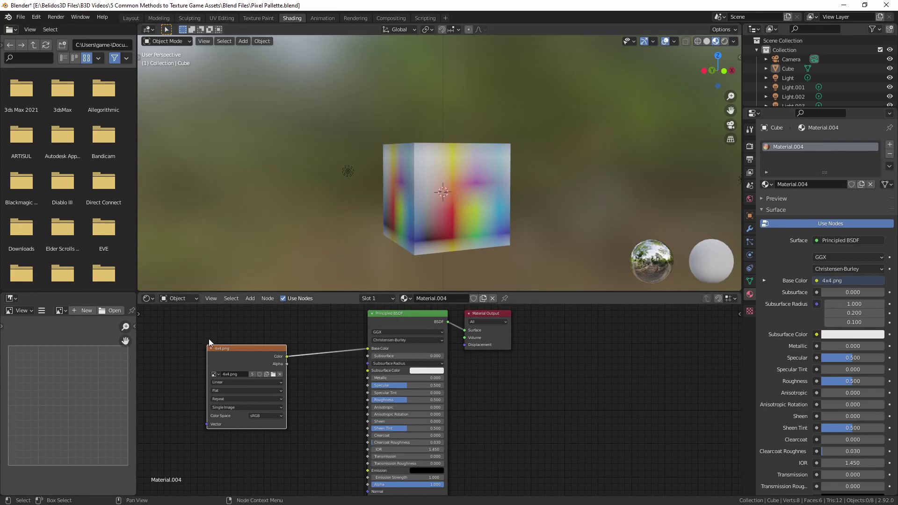
pyautogui.click(219, 383)
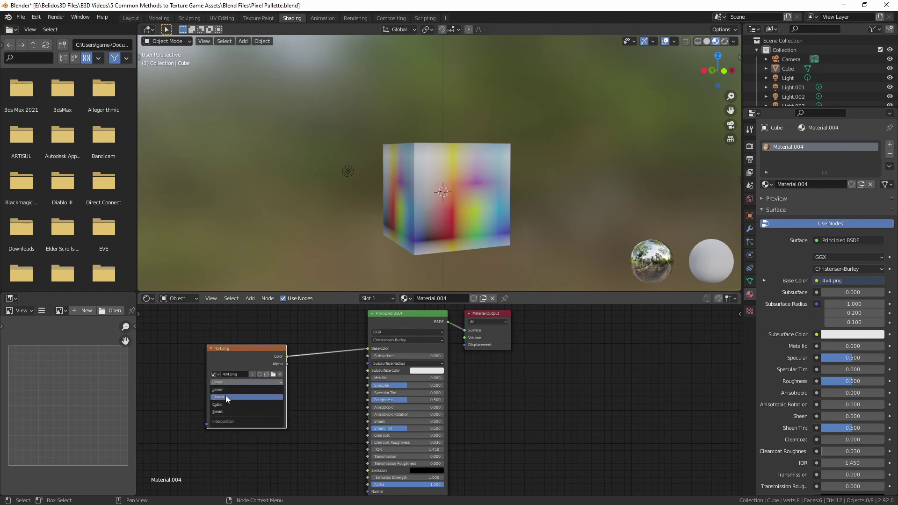
pyautogui.click(225, 395)
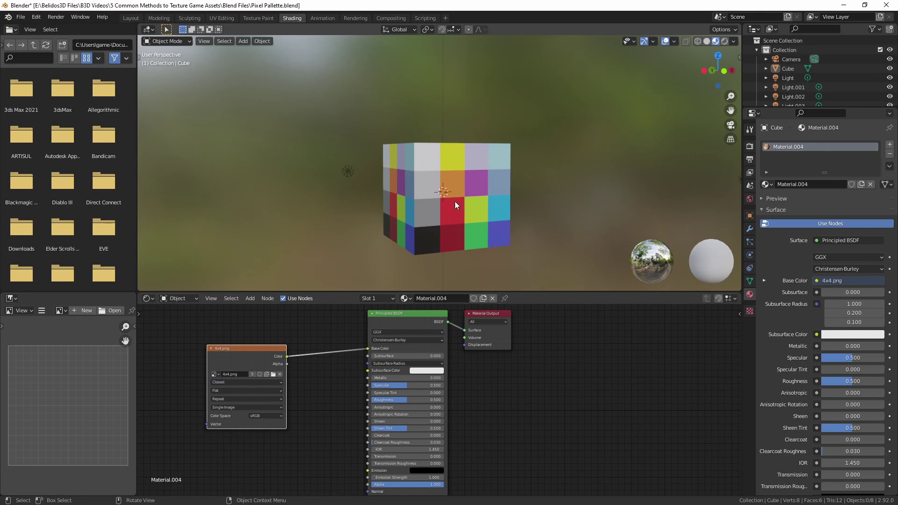
# Unwrap the UVs of all the cube's faces over the 4x4.png palette.
pyautogui.click(222, 18)
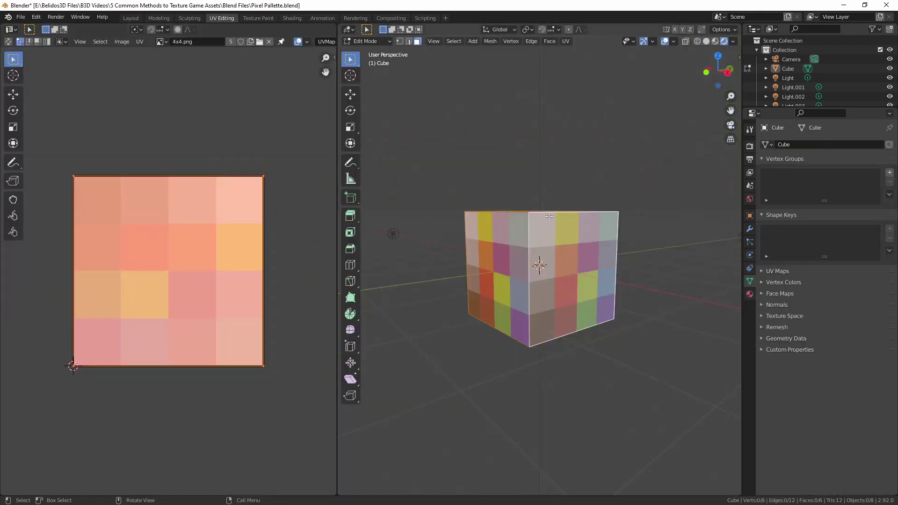
pyautogui.press('z')
pyautogui.press('a')
pyautogui.press('u')
pyautogui.click(617, 197)
pyautogui.press('u')
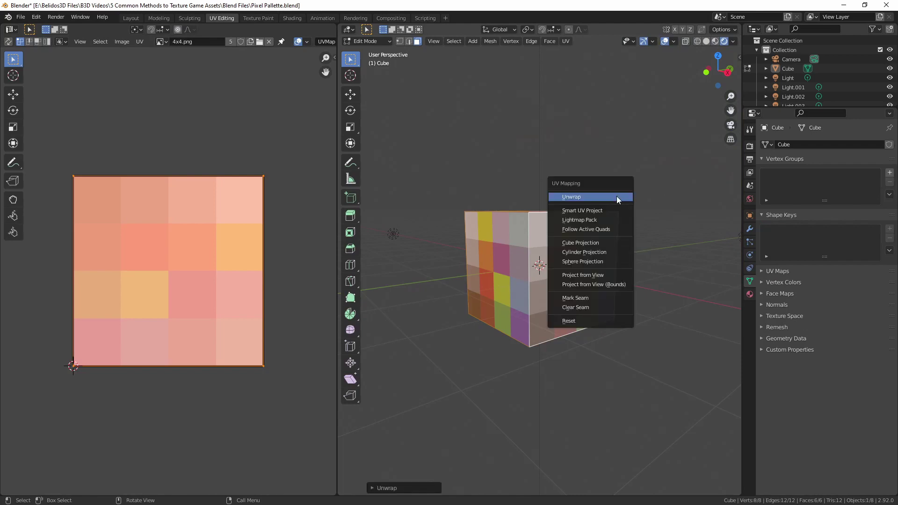
pyautogui.click(617, 197)
pyautogui.moveTo(618, 236); pyautogui.dragTo(566, 277, button='middle')
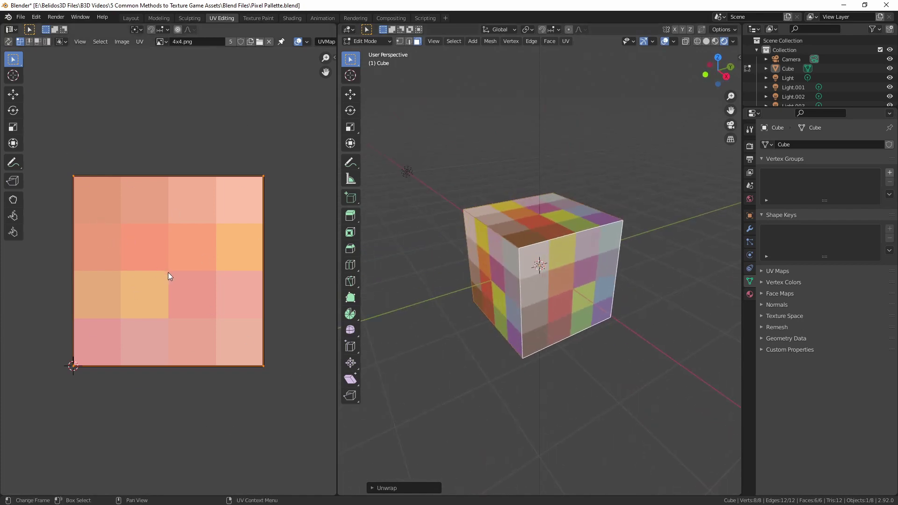
# Scale all the cube's UVs to 0 so they collapse to a point, and move that point onto the bright red swatch.
pyautogui.press('s')
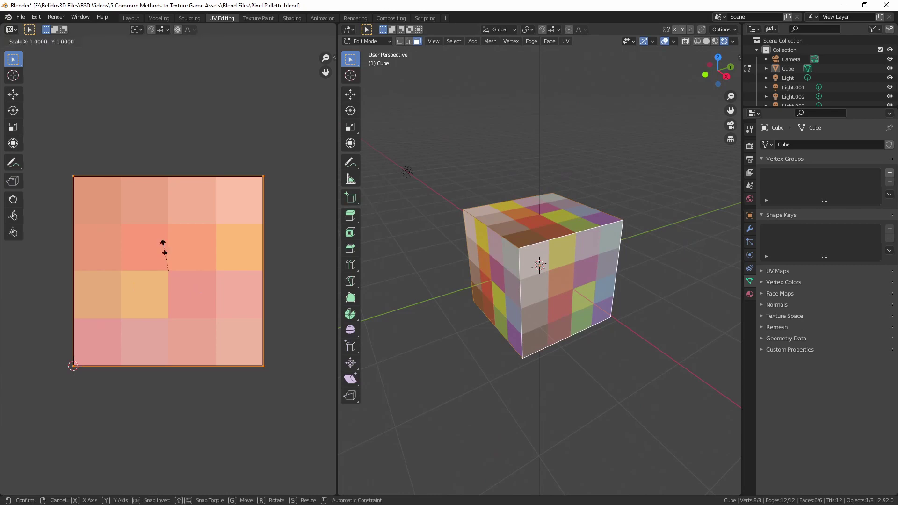
pyautogui.press('0')
pyautogui.press('Return')
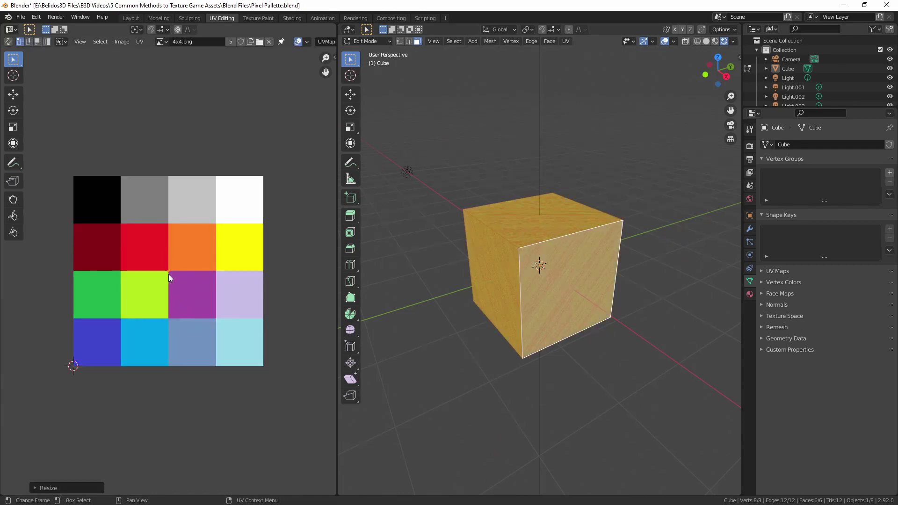
pyautogui.press('g')
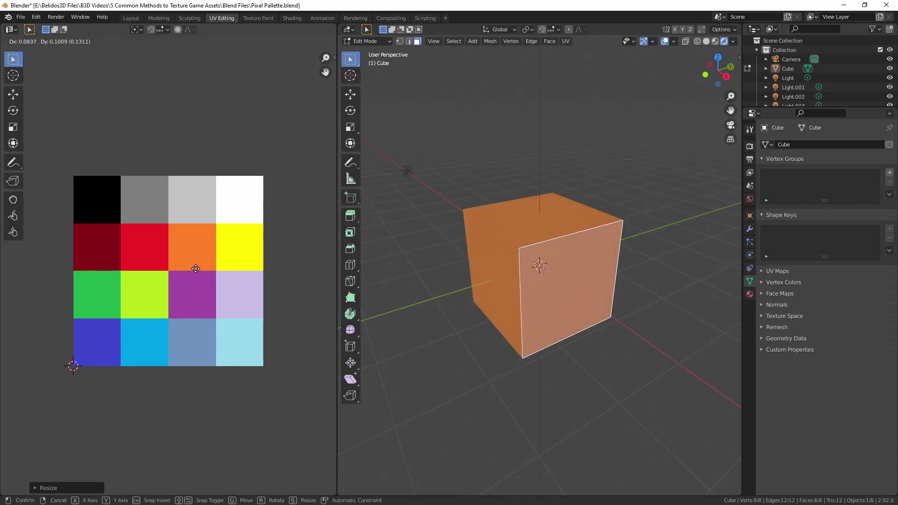
pyautogui.click(147, 255)
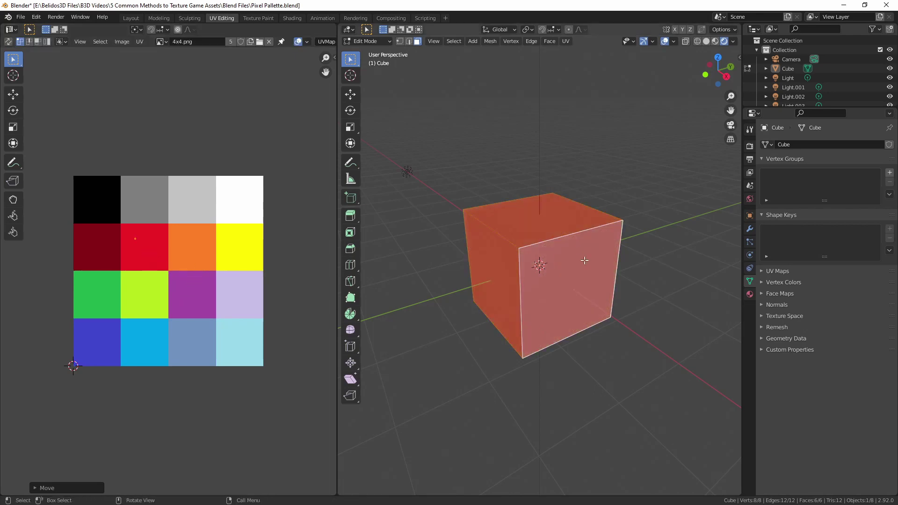
# Recolour one side face of the cube by moving its UVs onto the medium grey swatch.
pyautogui.press('Tab')
pyautogui.moveTo(577, 290)
pyautogui.mouseDown(button='middle')
pyautogui.moveTo(487, 240)
pyautogui.moveTo(553, 289)
pyautogui.moveTo(585, 287)
pyautogui.mouseUp(button='middle')
pyautogui.press('Tab')
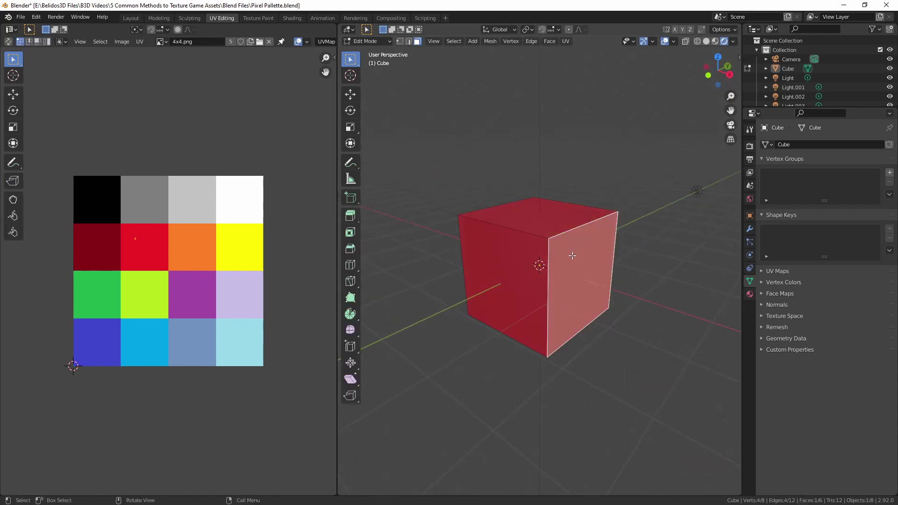
pyautogui.press('g')
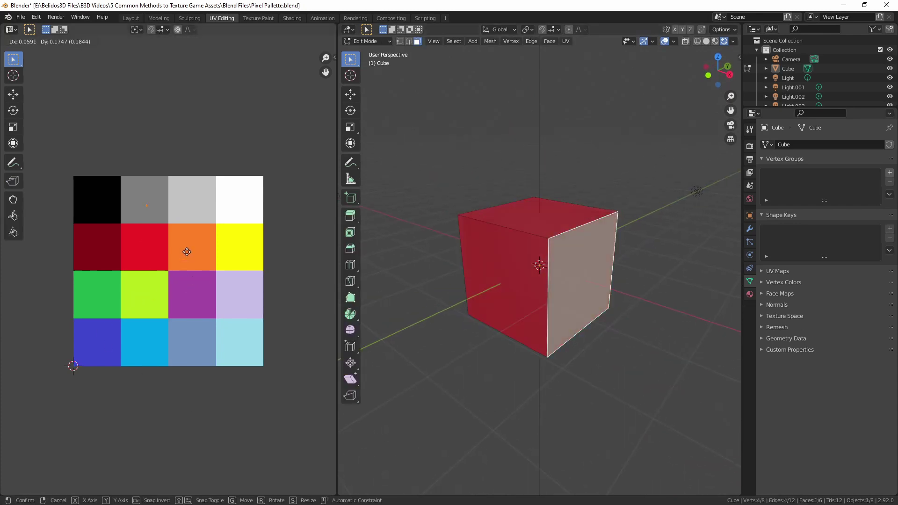
pyautogui.click(192, 251)
# Recolour two more side faces by moving their UVs onto the lime green and dark blue swatches, and finish mesh editing.
pyautogui.click(523, 262)
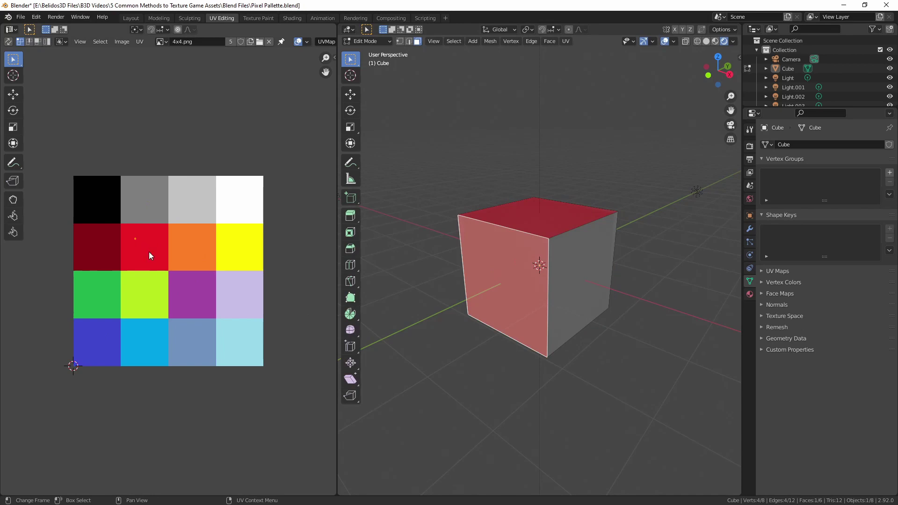
pyautogui.press('g')
pyautogui.click(170, 299)
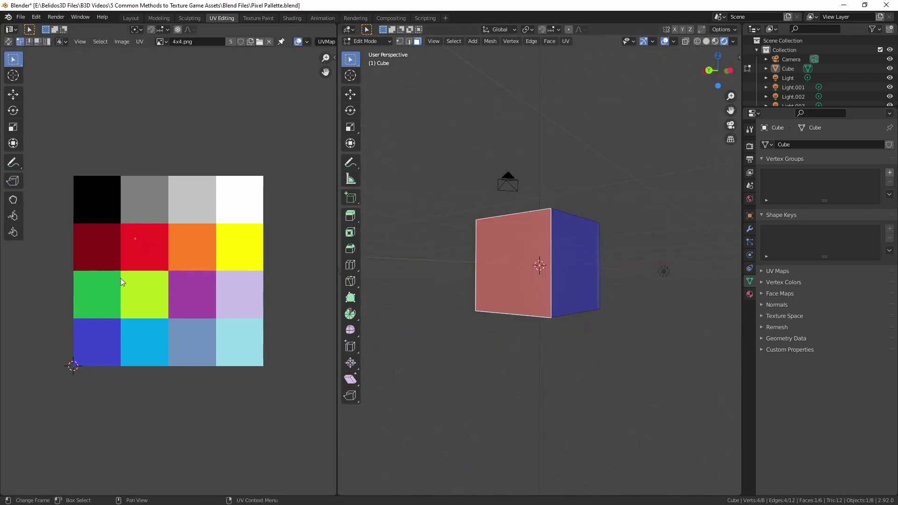
pyautogui.press('Tab')
# Examine the palette-coloured cube from several sides, both close up and from farther away.
pyautogui.moveTo(551, 311); pyautogui.dragTo(576, 346, button='middle')
pyautogui.scroll(3, 533, 310)
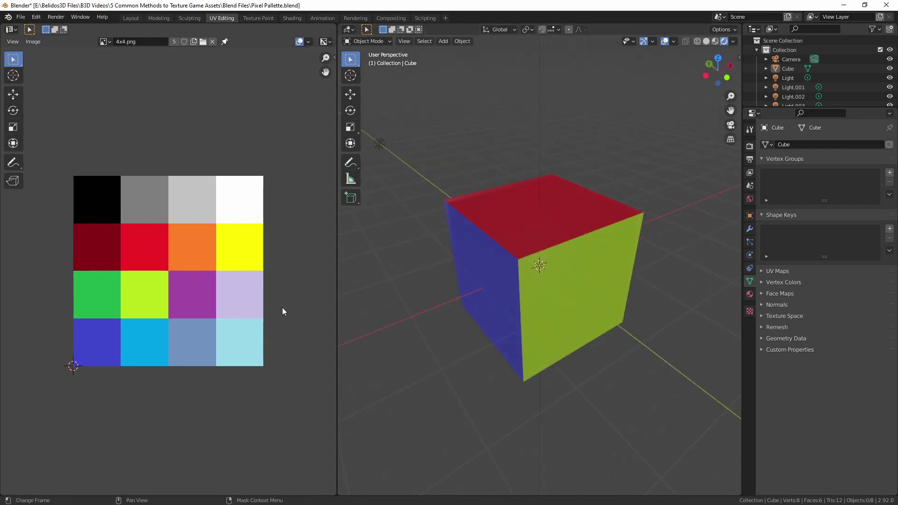
pyautogui.moveTo(397, 225); pyautogui.dragTo(576, 333, button='middle')
pyautogui.moveTo(535, 251); pyautogui.dragTo(500, 317, button='middle')
pyautogui.scroll(5, 565, 303)
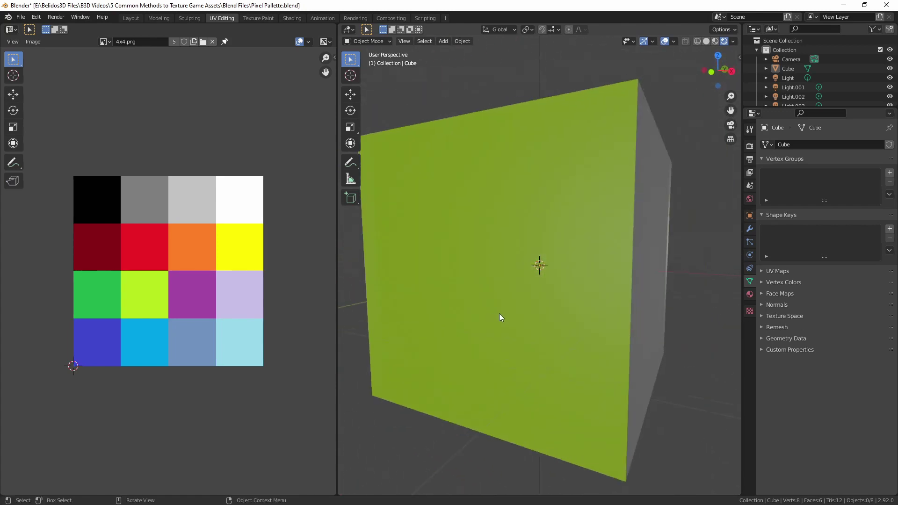
pyautogui.scroll(-5, 518, 208)
pyautogui.moveTo(519, 208); pyautogui.dragTo(542, 197, button='middle')
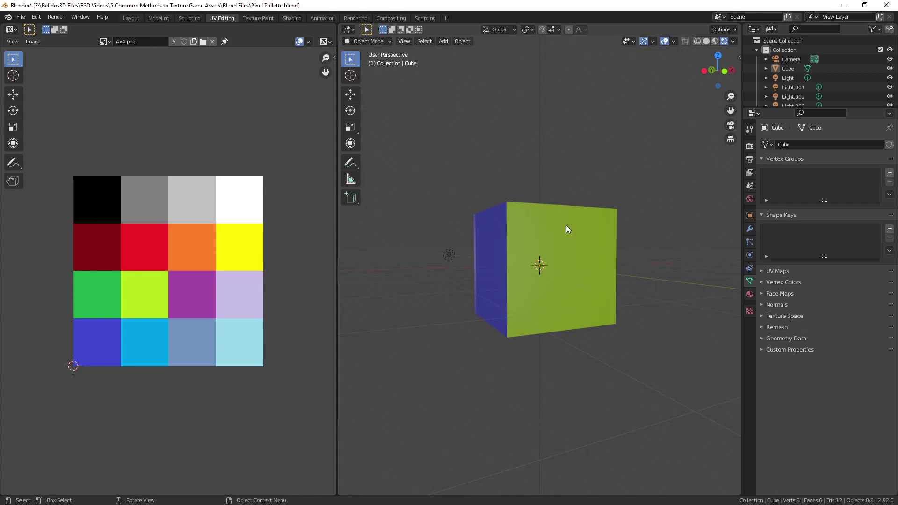
pyautogui.moveTo(565, 220); pyautogui.dragTo(639, 230, button='middle')
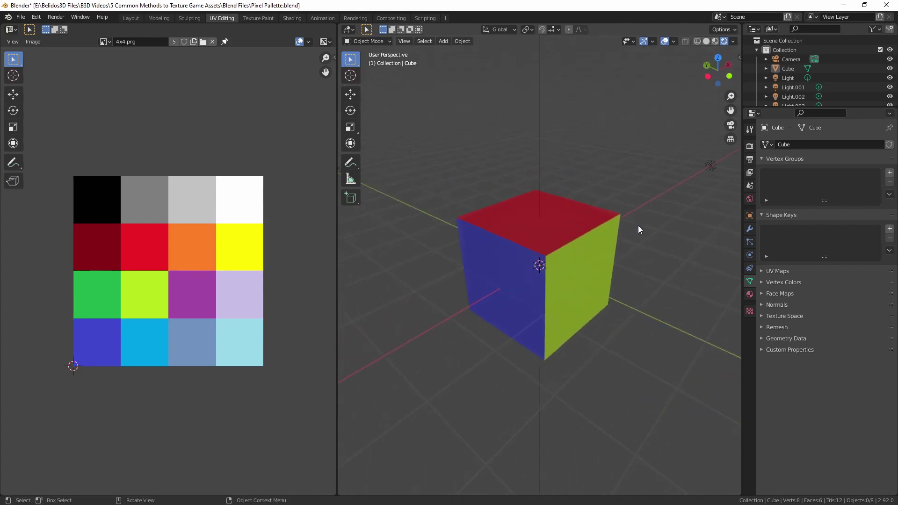
pyautogui.moveTo(557, 288); pyautogui.dragTo(468, 276, button='middle')
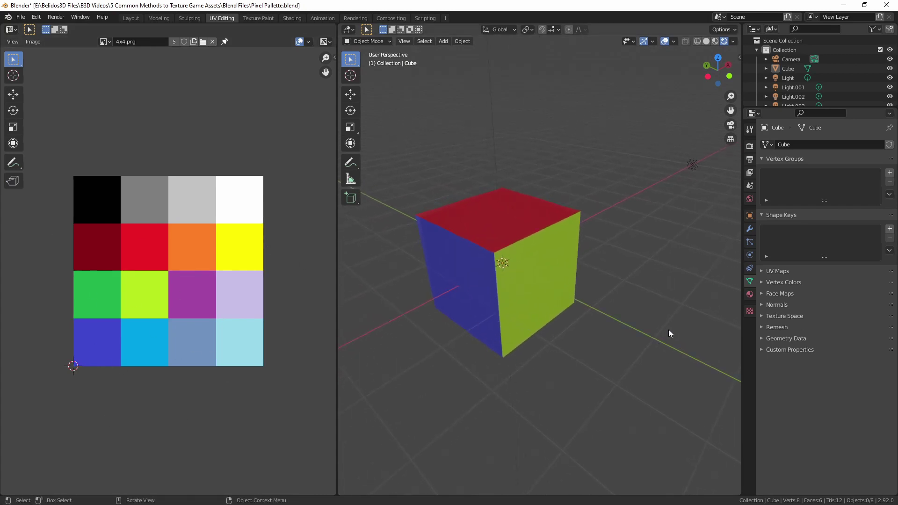
pyautogui.scroll(-2, 547, 316)
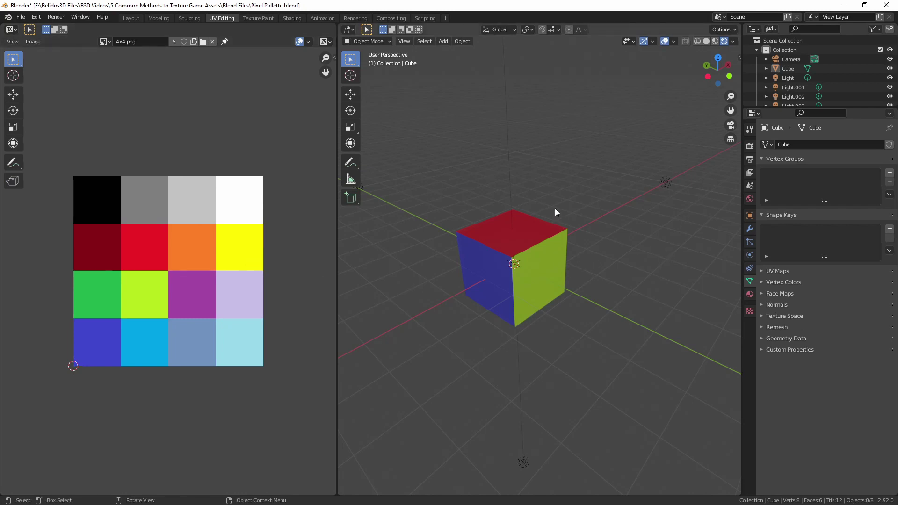
pyautogui.moveTo(555, 209); pyautogui.dragTo(533, 299, button='middle')
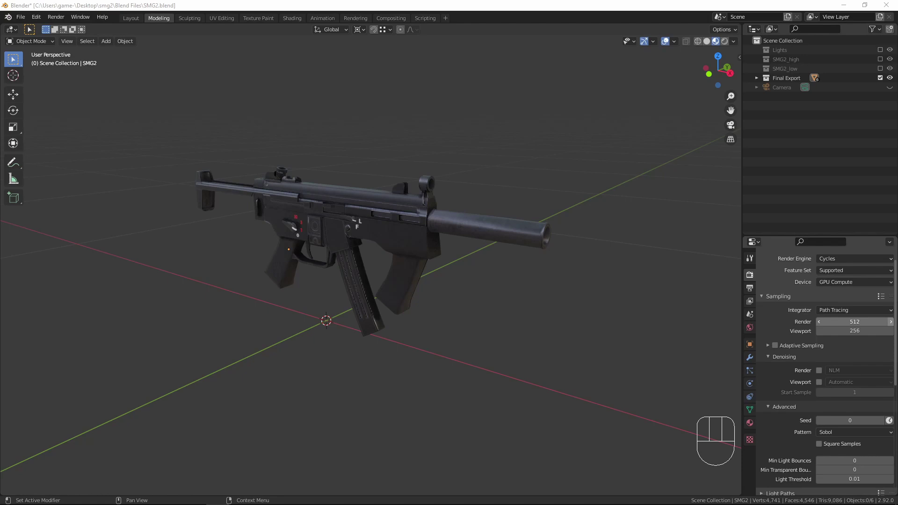
# Select all parts of the submachine gun in SMG2.blend, with the main SMG2 body as the active object.
pyautogui.scroll(2, 346, 287)
pyautogui.moveTo(345, 287); pyautogui.dragTo(392, 262, button='middle')
pyautogui.keyDown('shift'); pyautogui.moveTo(361, 209); pyautogui.dragTo(444, 311, button='middle'); pyautogui.keyUp('shift')
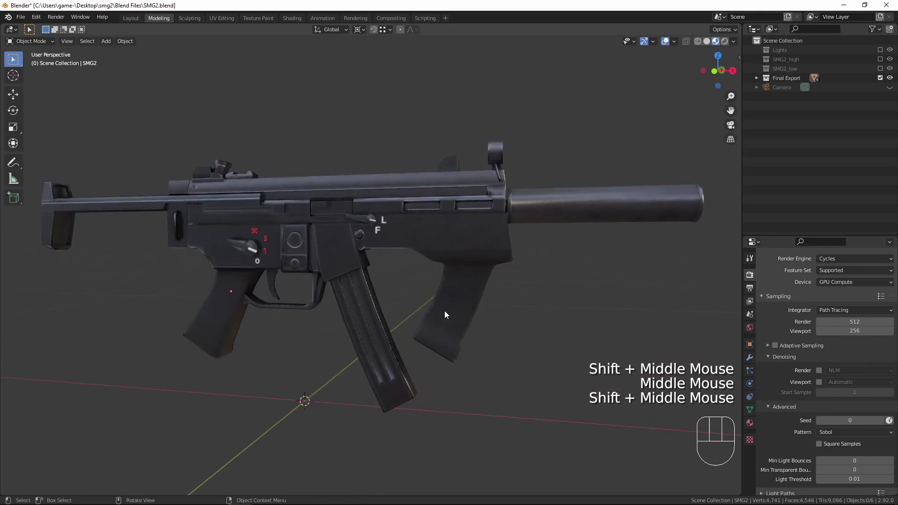
pyautogui.scroll(2, 444, 315)
pyautogui.scroll(-6, 435, 318)
pyautogui.click(262, 246)
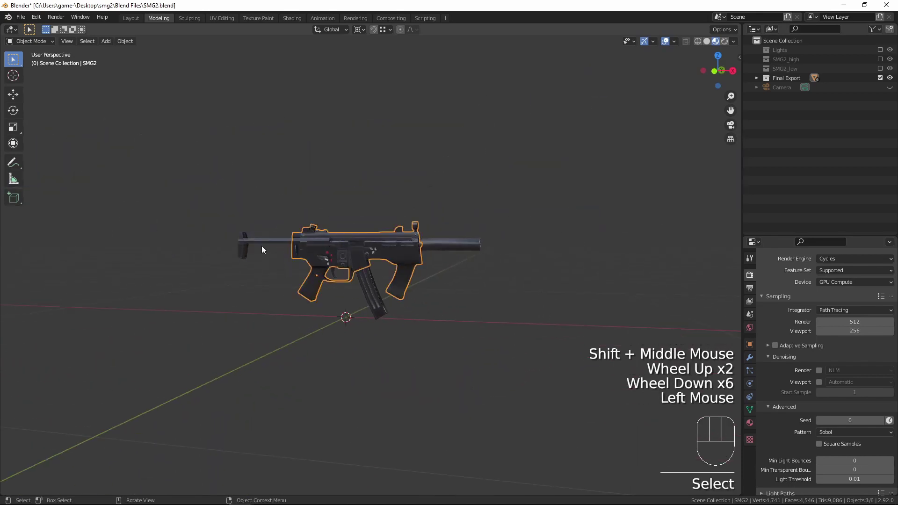
pyautogui.click(262, 247)
pyautogui.moveTo(189, 171); pyautogui.dragTo(514, 358)
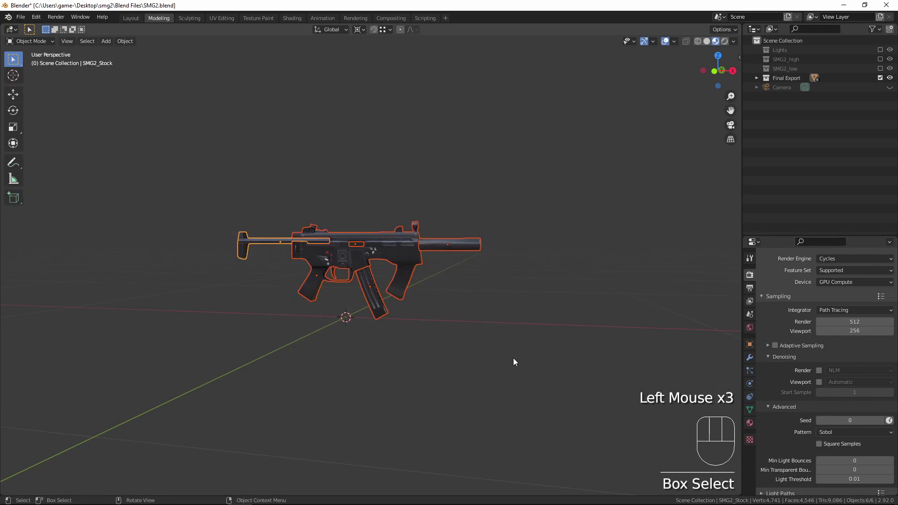
pyautogui.keyDown('shift'); pyautogui.click(367, 235); pyautogui.keyUp('shift')
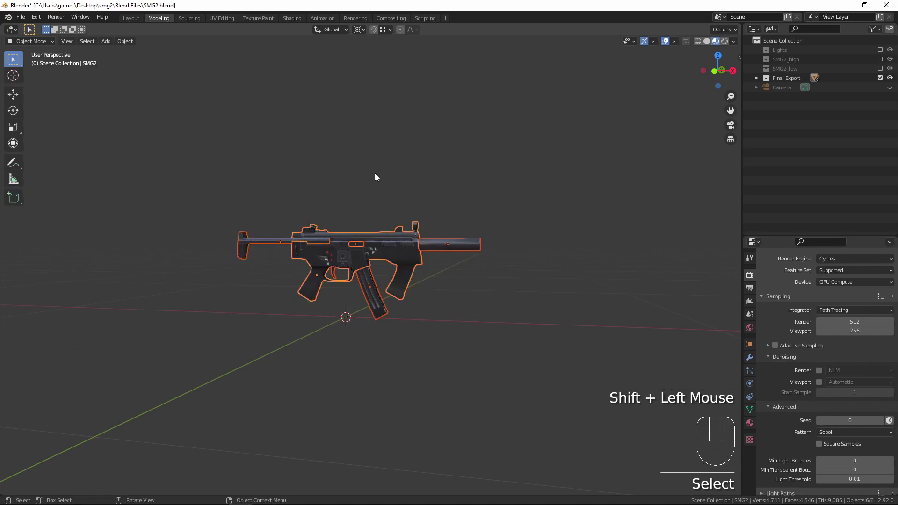
# Examine the gun parts' UV layout over the smg2_BaseColor.png texture, overall and close up.
pyautogui.click(221, 18)
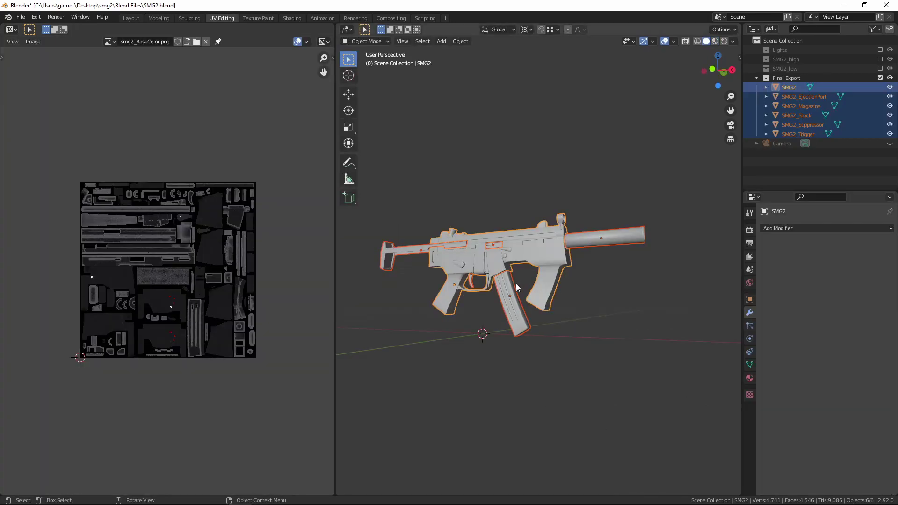
pyautogui.press('Tab')
pyautogui.scroll(3, 181, 263)
pyautogui.scroll(-2, 182, 263)
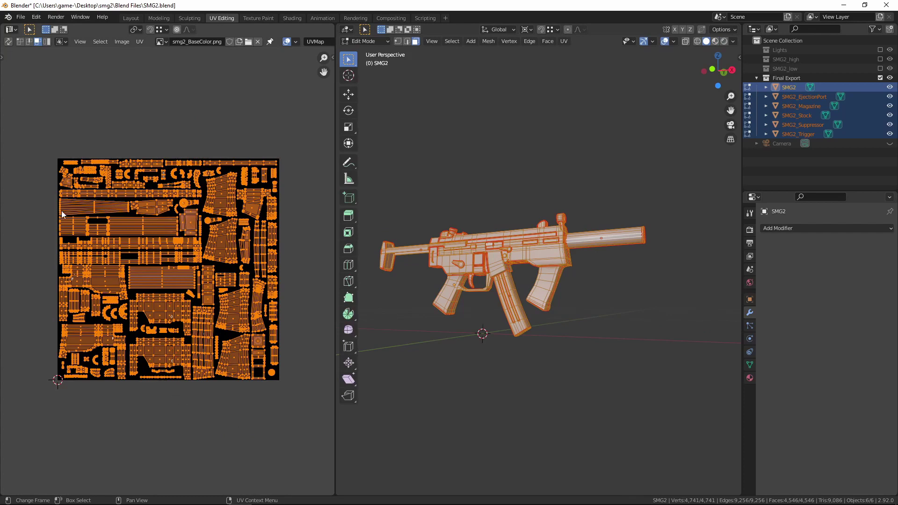
pyautogui.scroll(5, 220, 222)
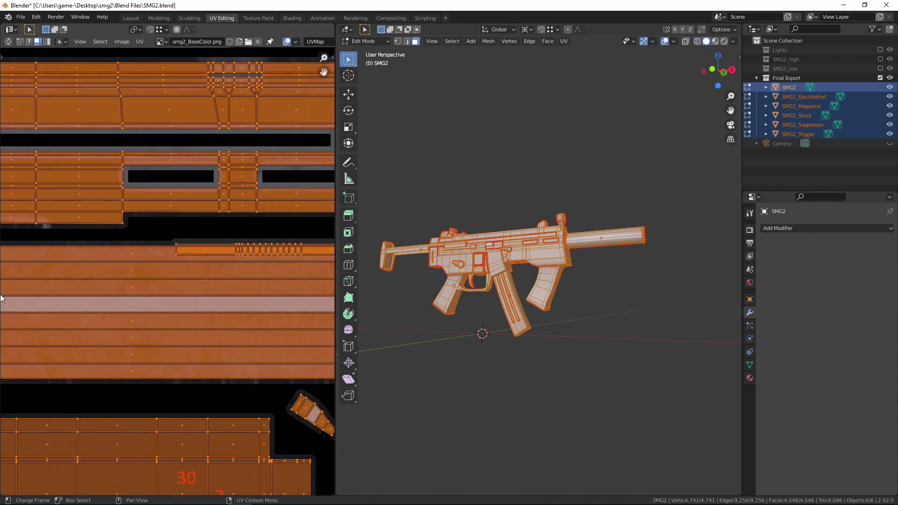
pyautogui.scroll(-5, 211, 252)
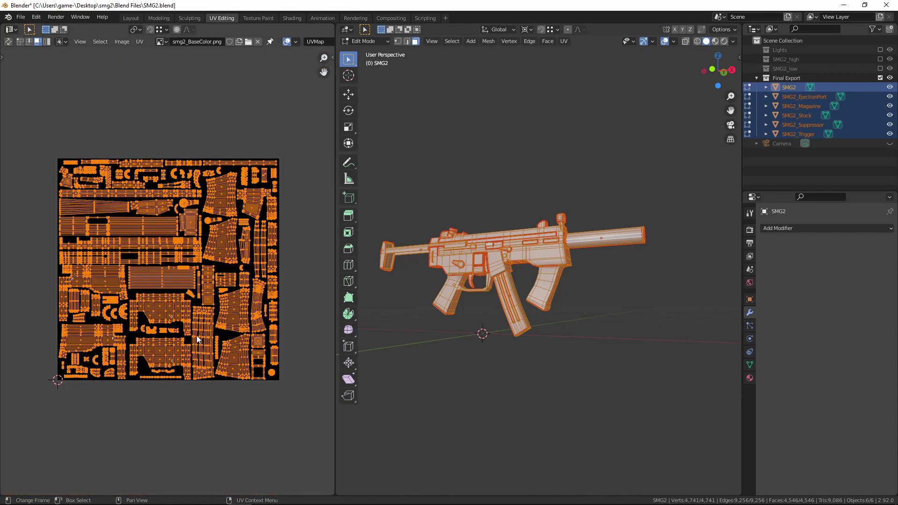
pyautogui.press('Tab')
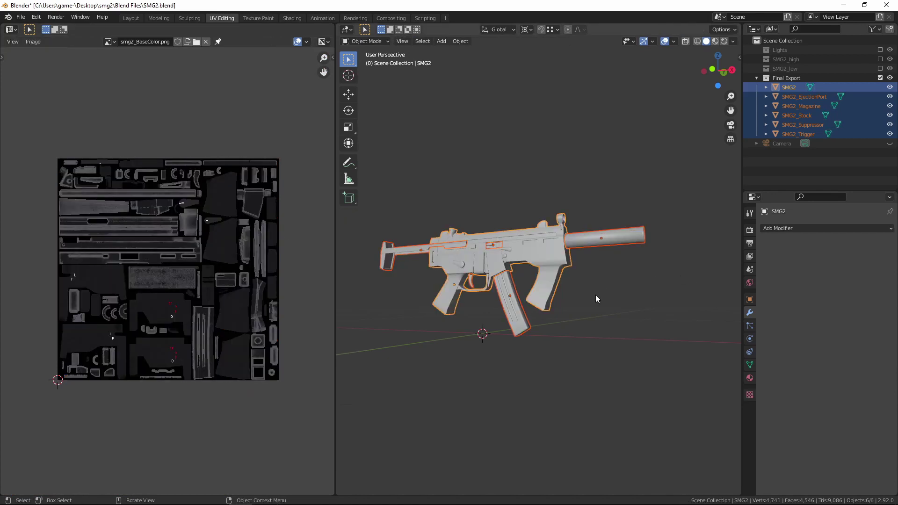
# Inspect the markings and part details in the gun's base colour texture up close, then the texture as a whole.
pyautogui.scroll(4, 178, 308)
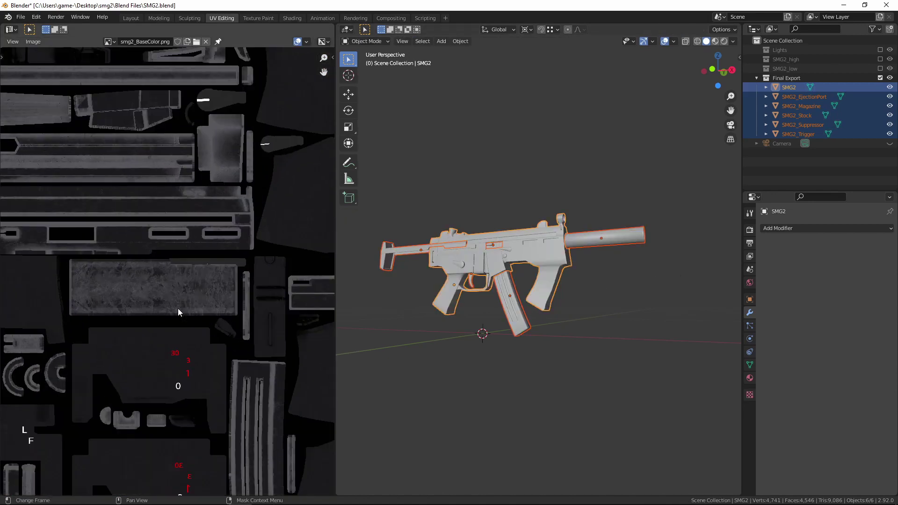
pyautogui.scroll(-2, 126, 291)
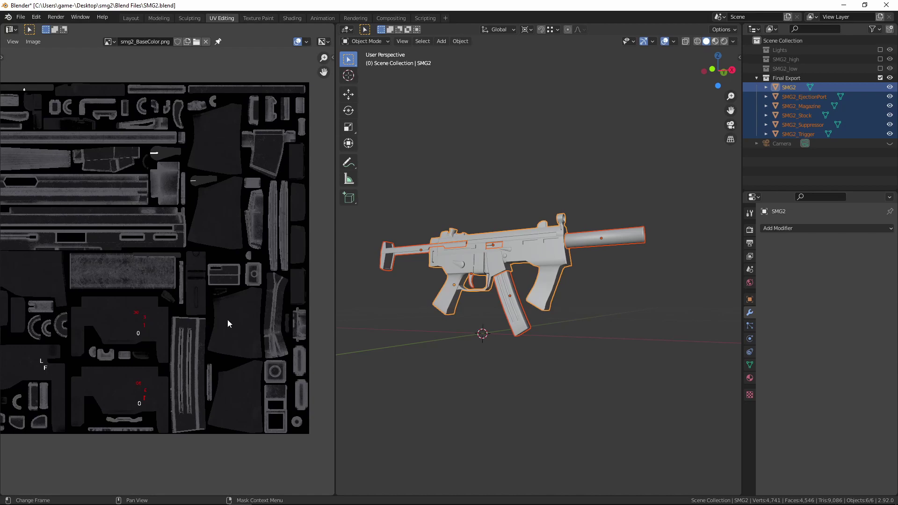
pyautogui.scroll(-4, 267, 303)
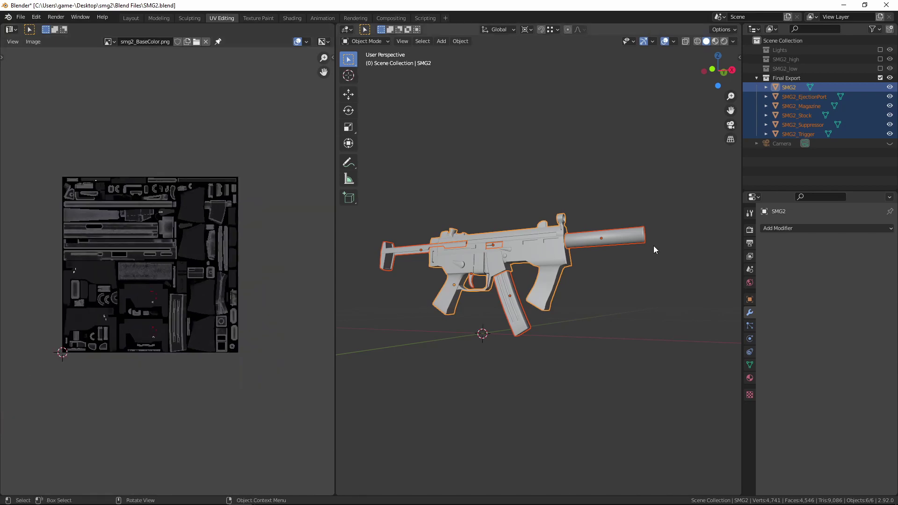
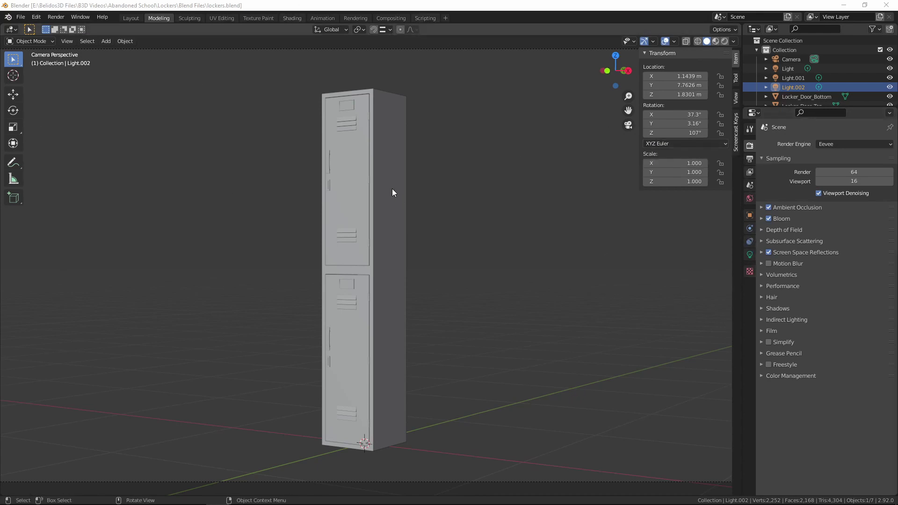
# Check which materials are assigned to the locker body, the top door and the bottom door in lockers.blend.
pyautogui.click(387, 140)
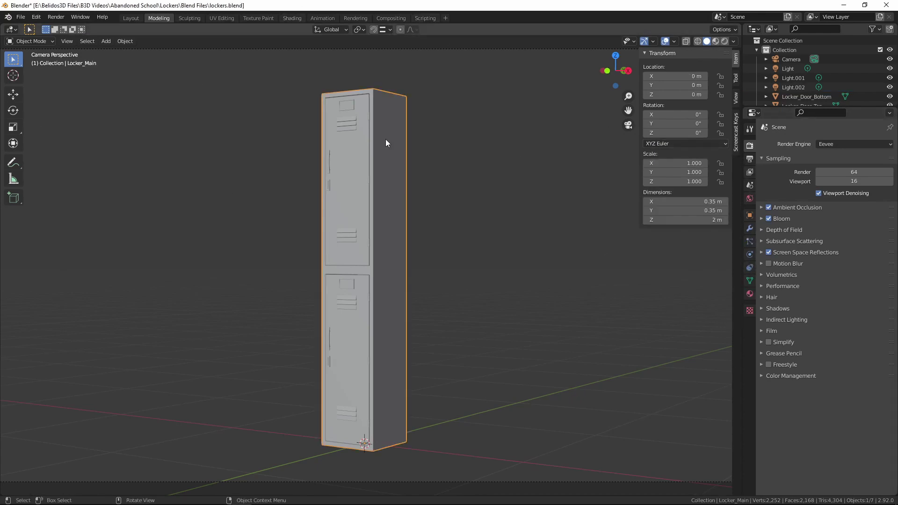
pyautogui.click(751, 293)
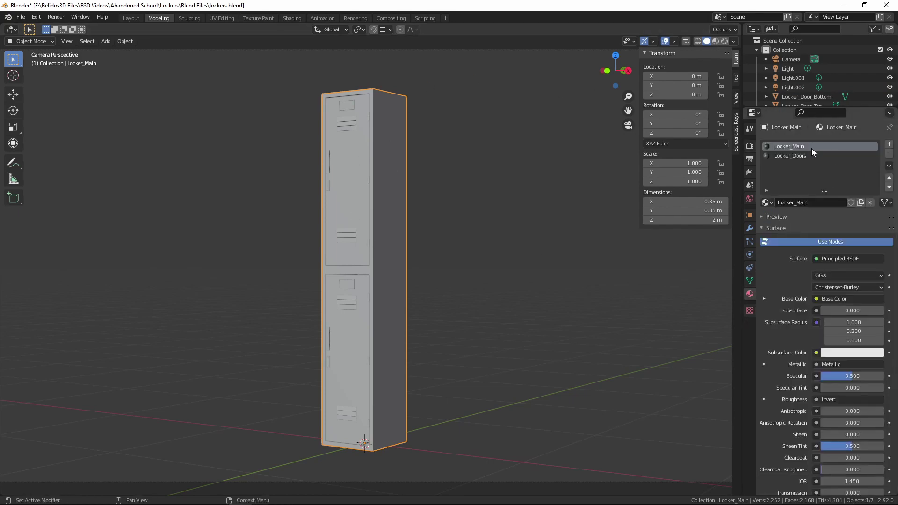
pyautogui.click(347, 181)
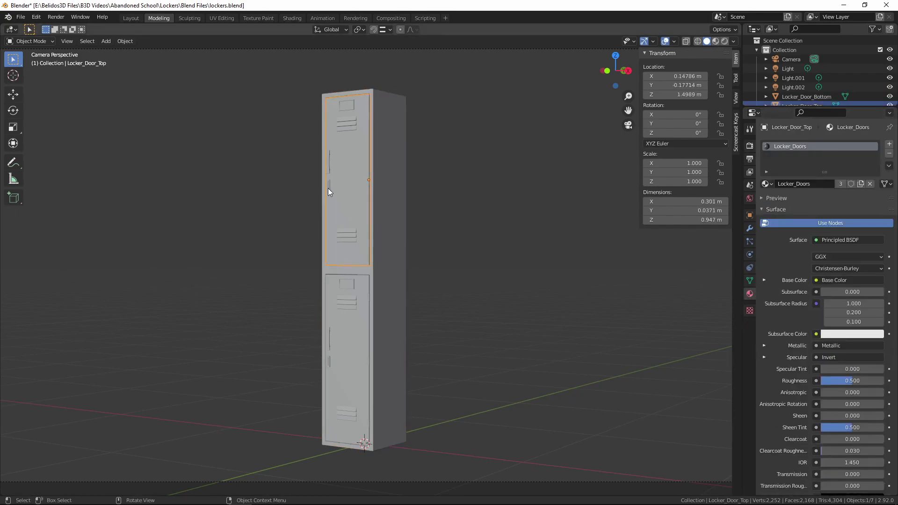
pyautogui.click(354, 309)
pyautogui.click(358, 206)
pyautogui.click(347, 320)
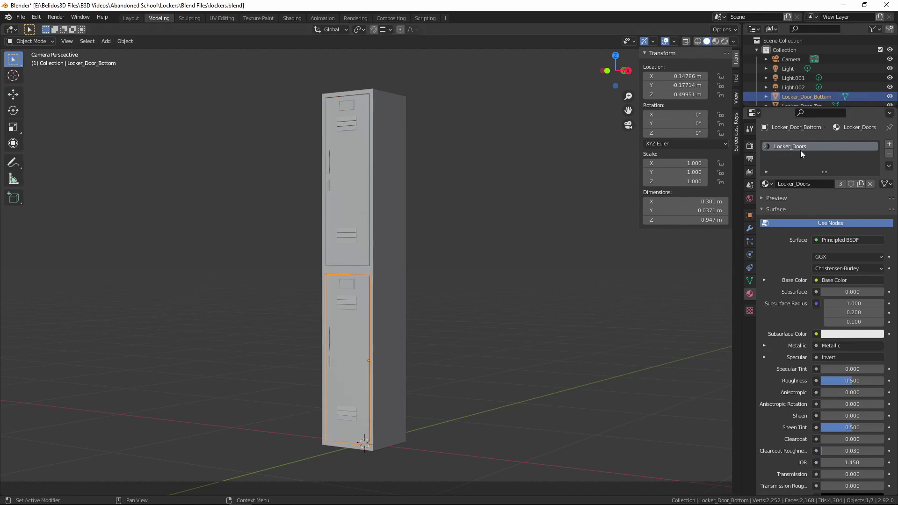
# Remove the Locker_Doors material slot from the main locker body.
pyautogui.click(402, 258)
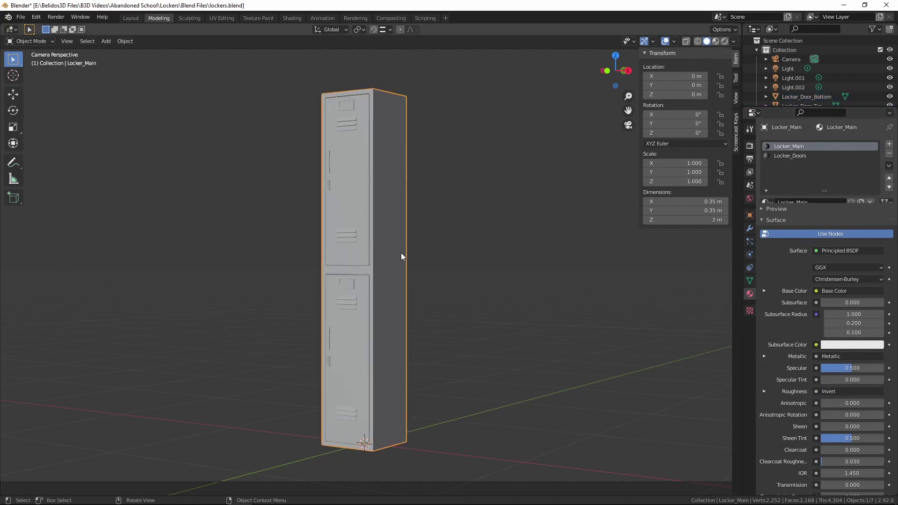
pyautogui.click(793, 156)
pyautogui.click(889, 154)
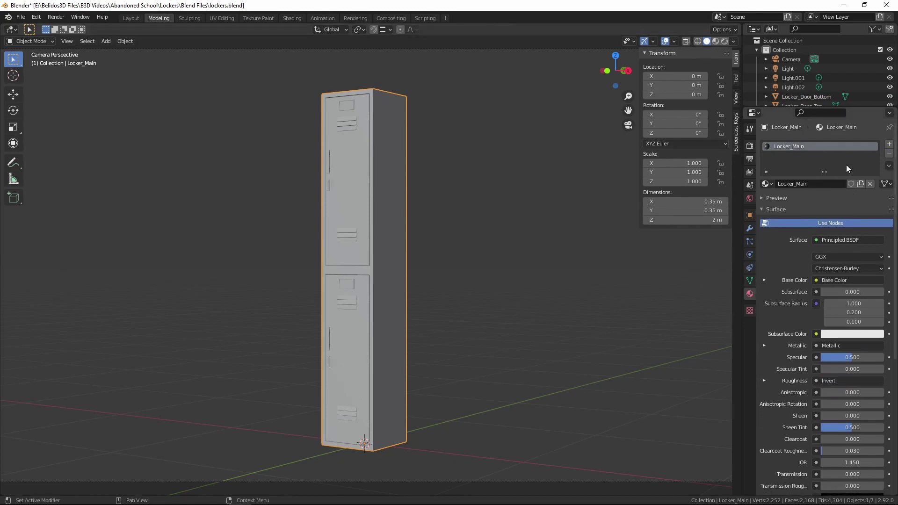
# Select the top locker door, switch to the UV Editing workspace and display the locker in Material Preview shading.
pyautogui.click(347, 192)
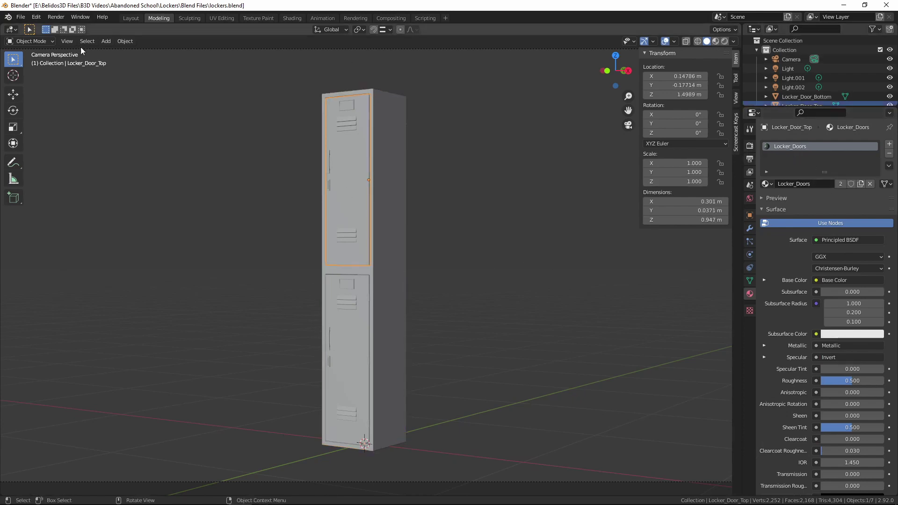
pyautogui.click(221, 18)
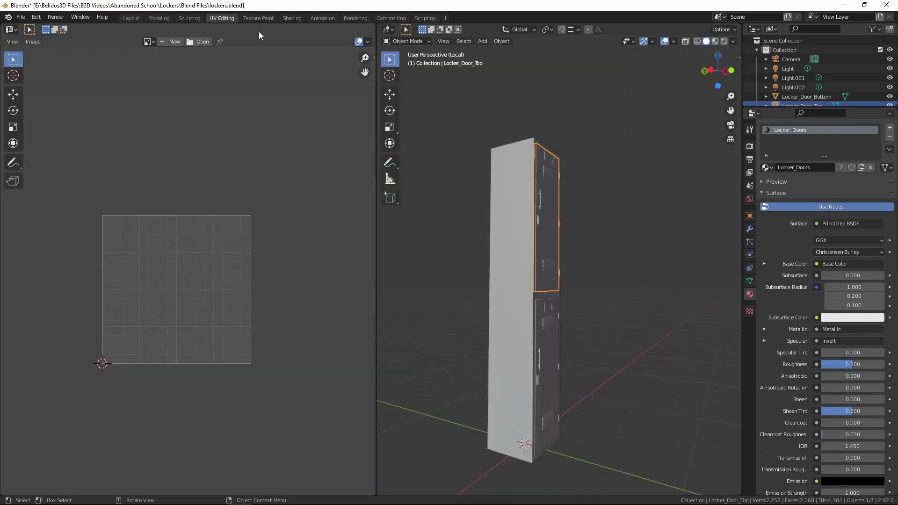
pyautogui.click(715, 41)
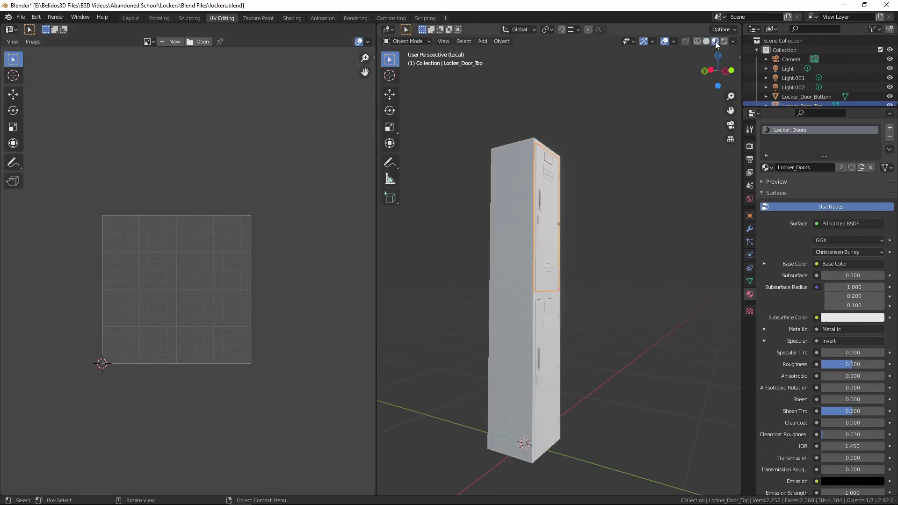
pyautogui.scroll(1, 553, 290)
# Examine the whole UV layout of the locker body over its green base texture.
pyautogui.click(493, 254)
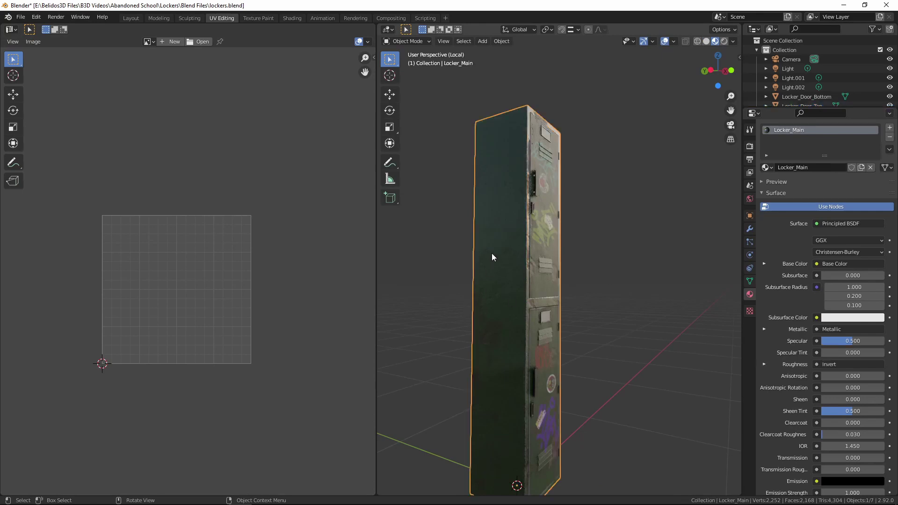
pyautogui.press('Tab')
pyautogui.scroll(-5, 462, 250)
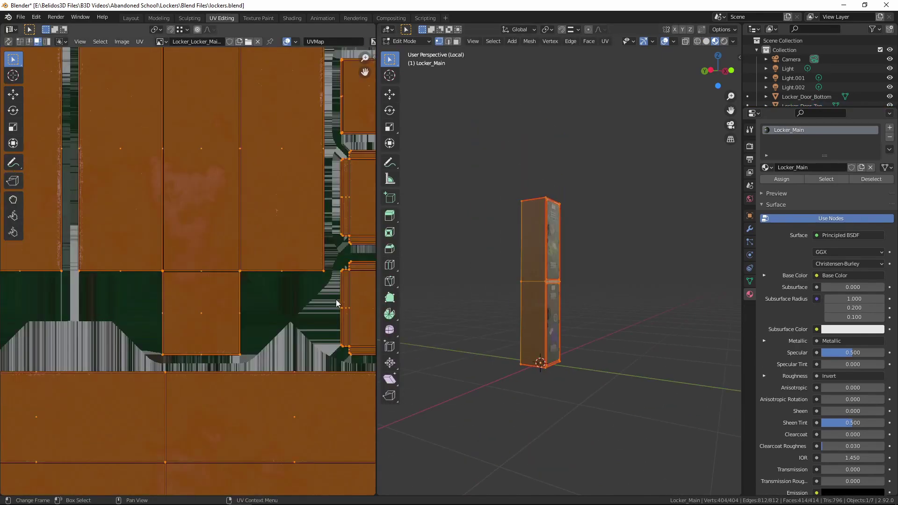
pyautogui.press('Home')
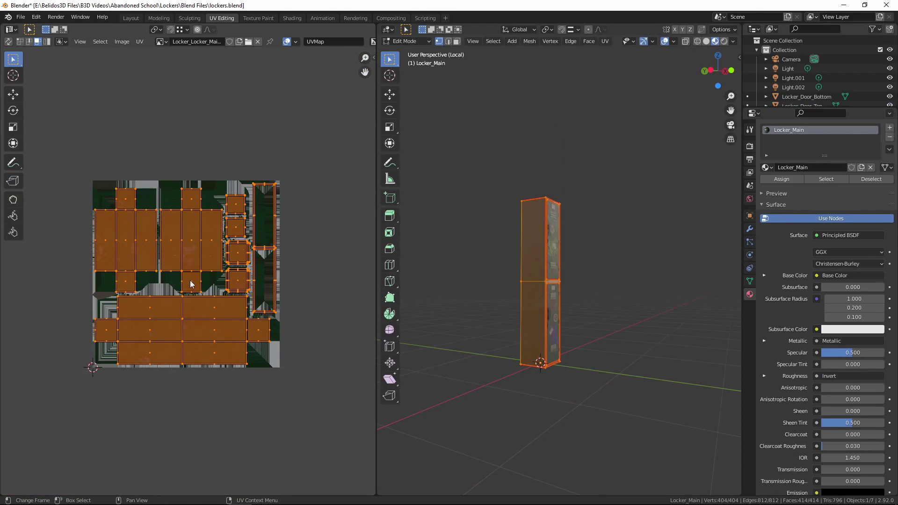
pyautogui.press('Tab')
# Bring up the UV layout of the locker doors for viewing.
pyautogui.click(552, 239)
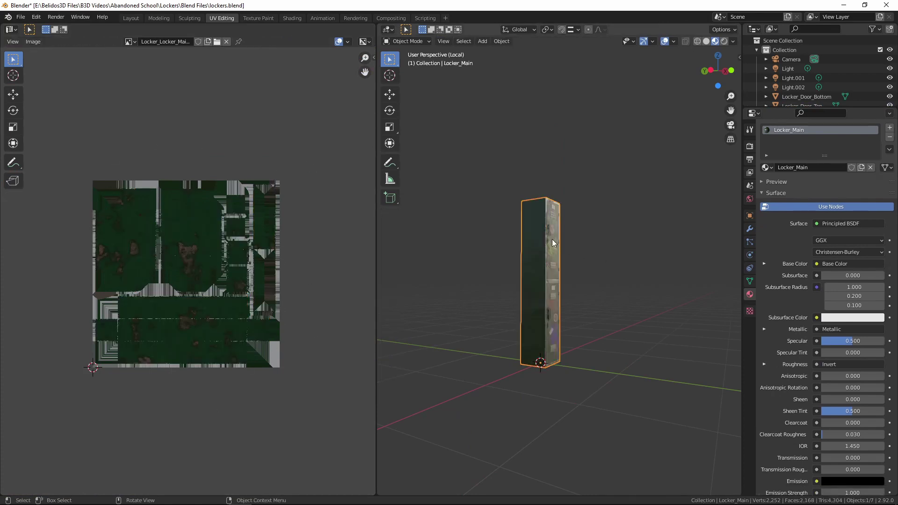
pyautogui.click(551, 318)
pyautogui.press('Tab')
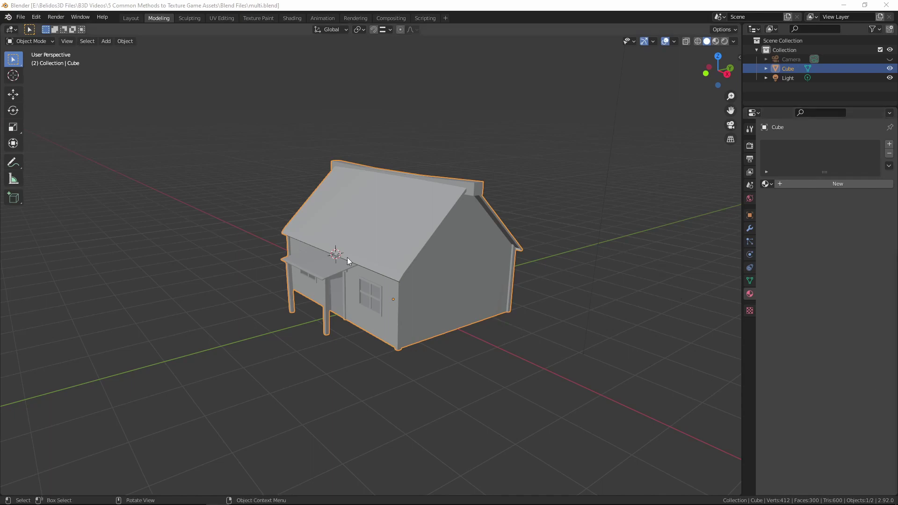
# Give the house in multi.blend a new material with a trim01.png image texture connected to the Principled BSDF's Base Color.
pyautogui.click(826, 184)
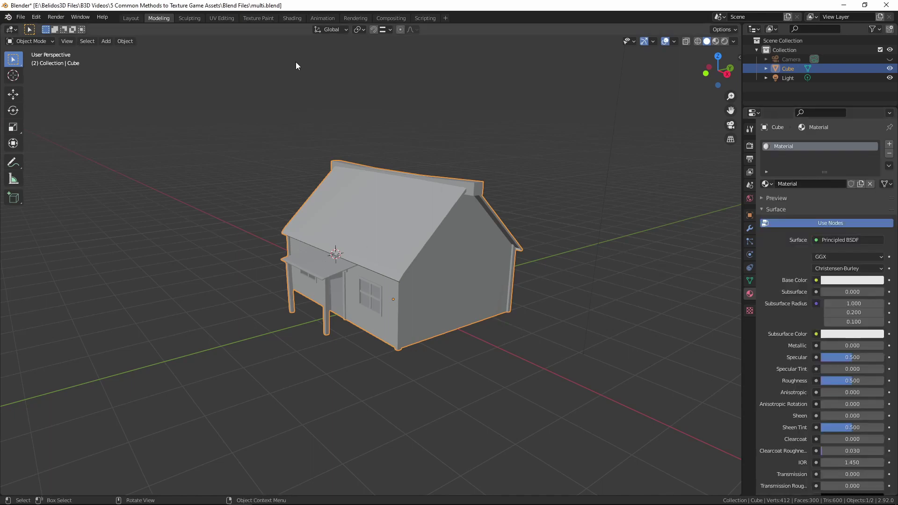
pyautogui.click(291, 18)
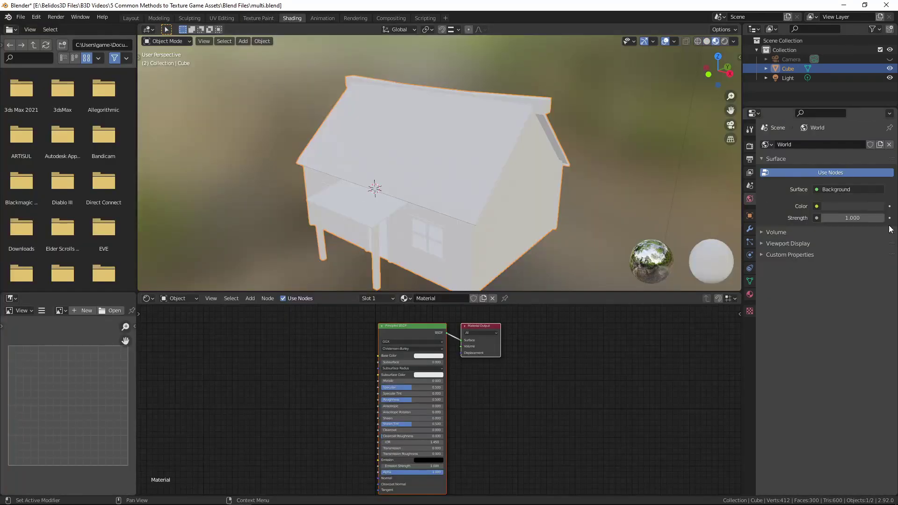
pyautogui.click(402, 328)
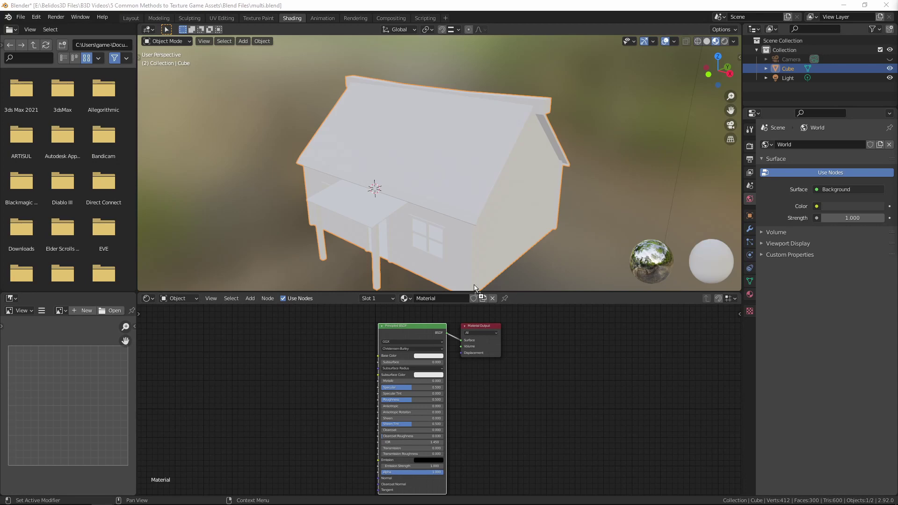
pyautogui.moveTo(277, 357); pyautogui.dragTo(254, 350)
pyautogui.moveTo(335, 359); pyautogui.dragTo(381, 355)
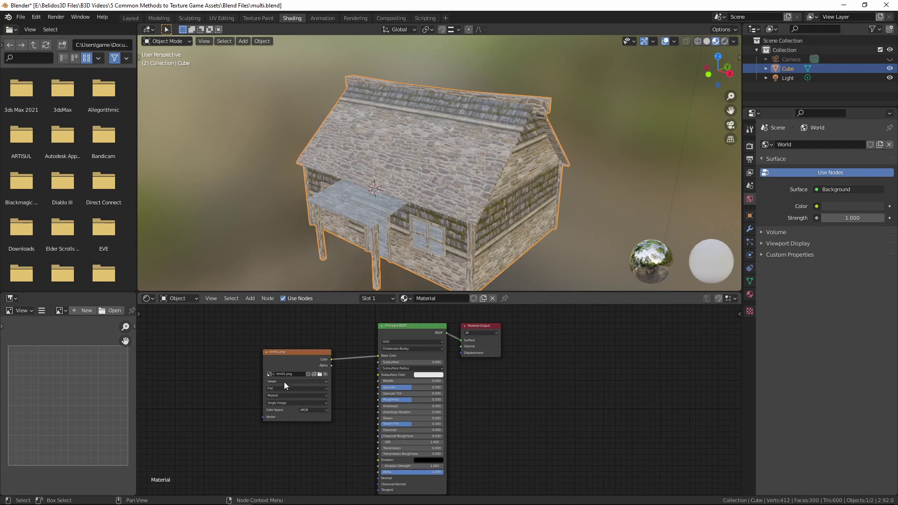
pyautogui.moveTo(498, 197); pyautogui.dragTo(502, 102, button='middle')
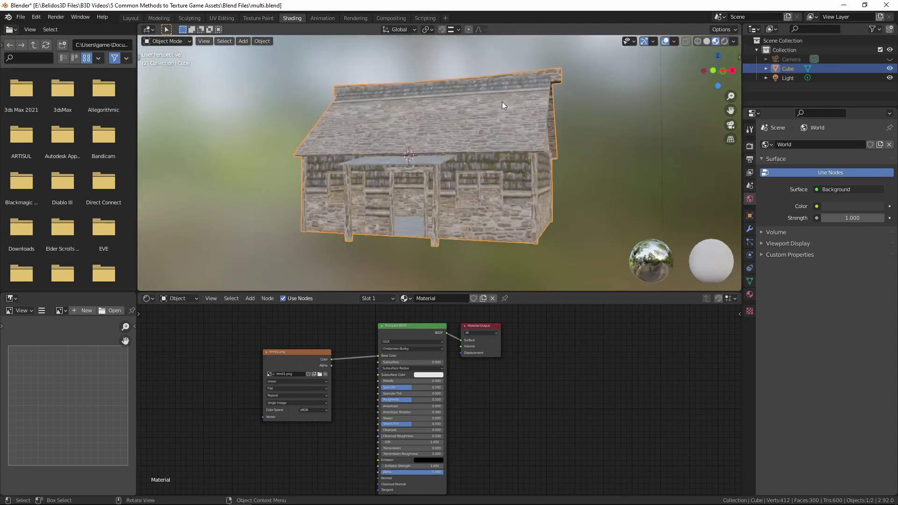
# Examine the roof, stone and wood strips of the trim01.png trim sheet in the UV Editing workspace.
pyautogui.click(223, 17)
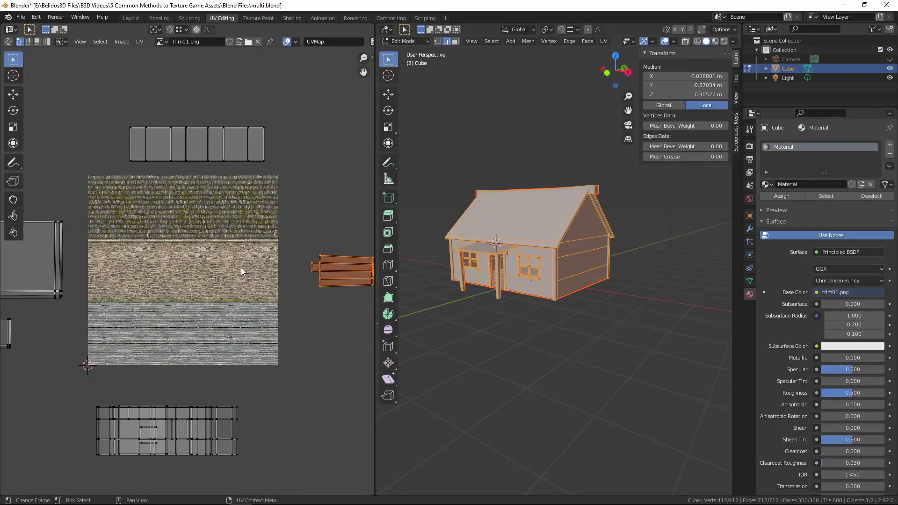
pyautogui.scroll(1, 224, 285)
pyautogui.moveTo(224, 281); pyautogui.dragTo(224, 262, button='middle')
pyautogui.scroll(1, 221, 264)
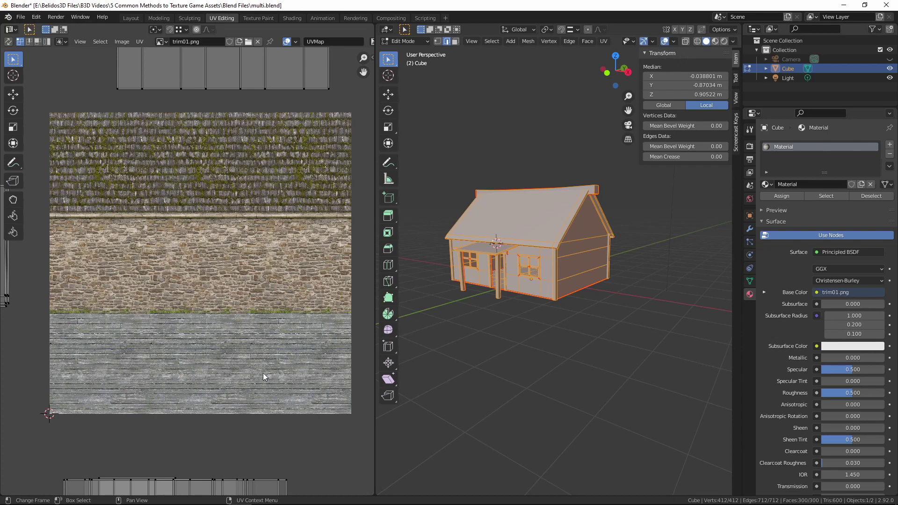
pyautogui.scroll(-2, 260, 276)
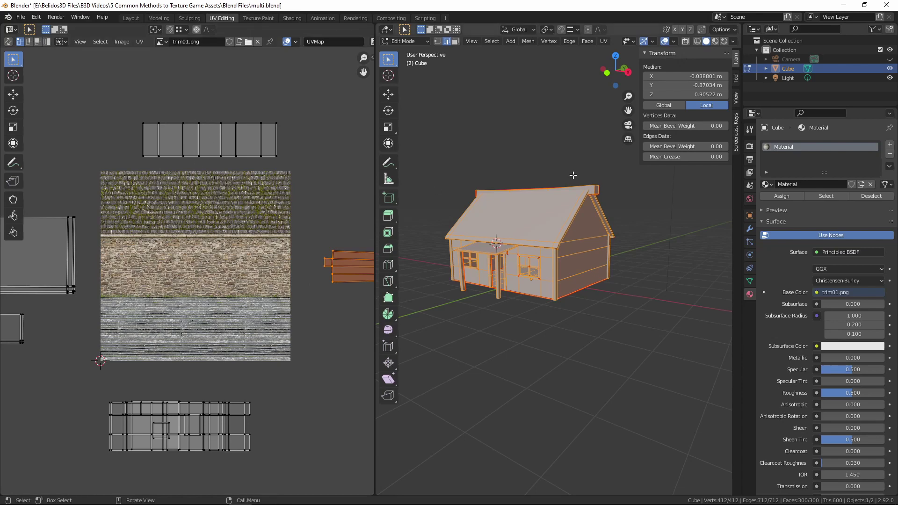
# Move the selected UV islands beside the trim sheet onto its grey wood plank strip.
pyautogui.scroll(-1, 580, 272)
pyautogui.scroll(-1, 276, 327)
pyautogui.scroll(-2, 277, 326)
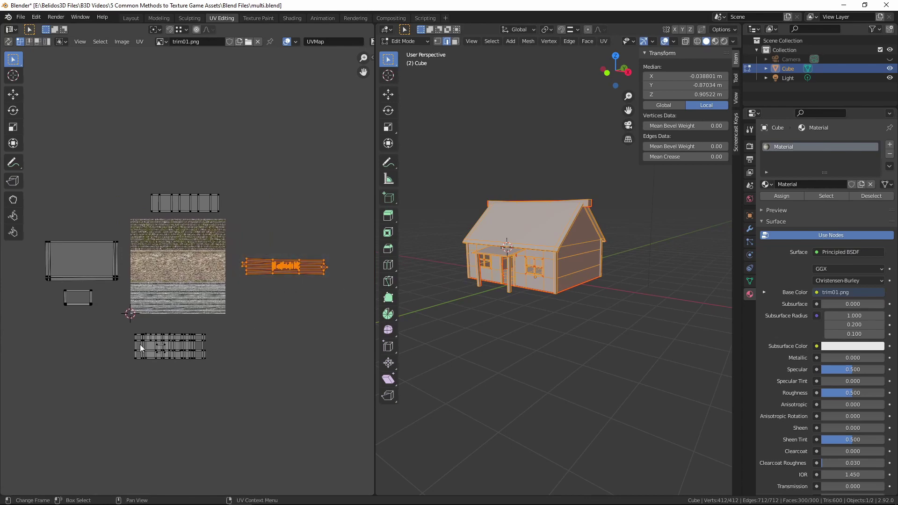
pyautogui.scroll(1, 285, 263)
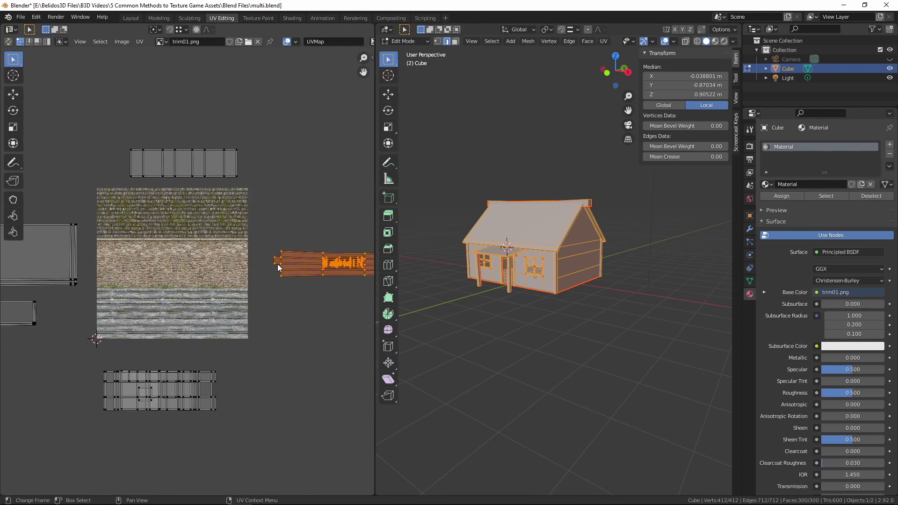
pyautogui.press('g')
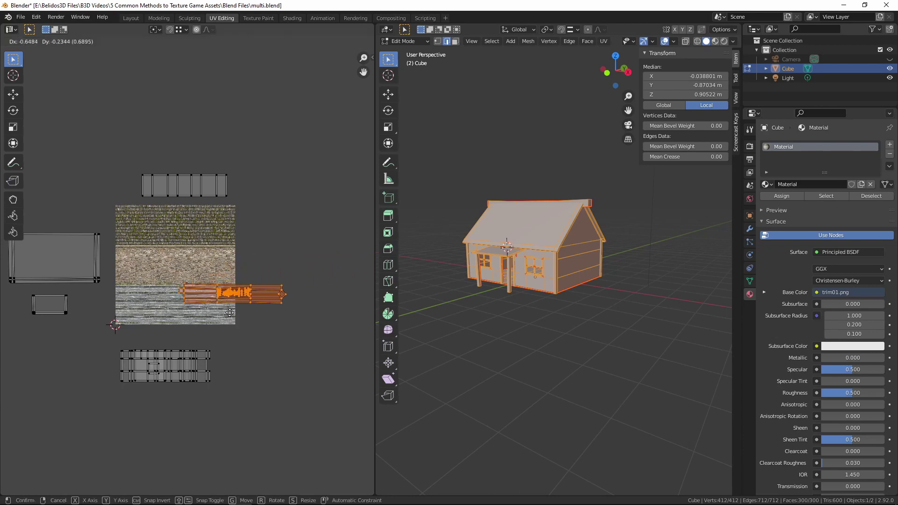
pyautogui.click(180, 321)
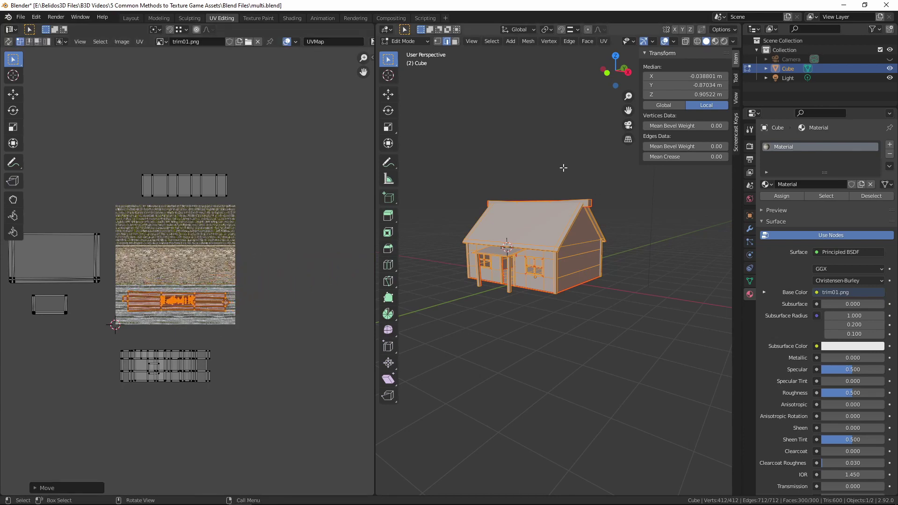
# Show the house in Material Preview shading outside mesh editing and examine its walls, windows and porch posts close up.
pyautogui.click(716, 41)
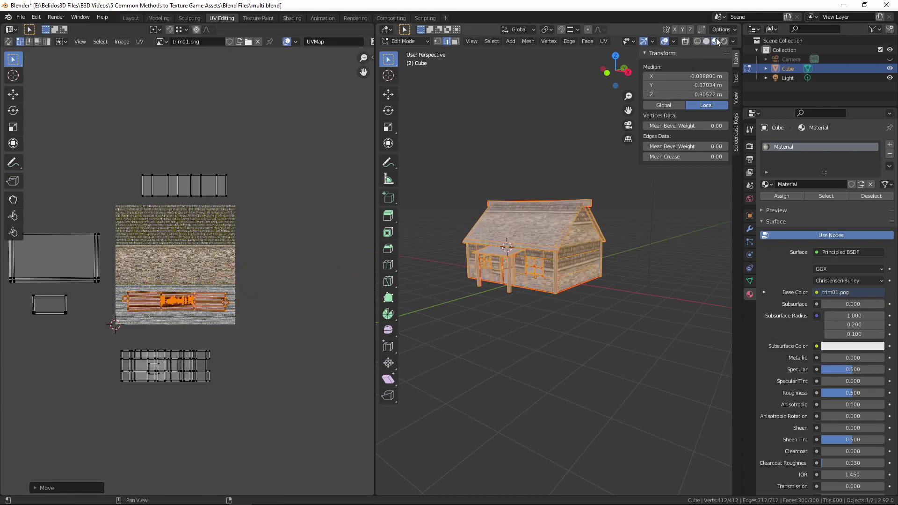
pyautogui.scroll(3, 617, 251)
pyautogui.press('Tab')
pyautogui.scroll(6, 605, 274)
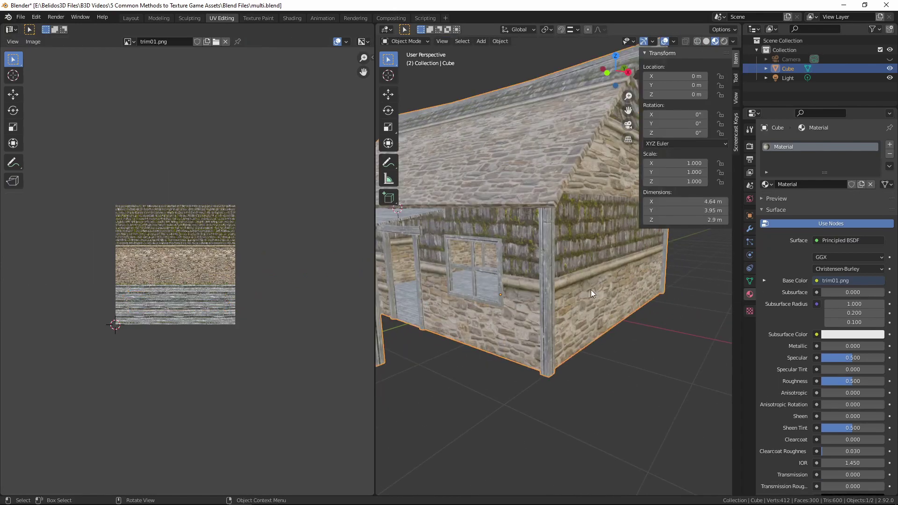
pyautogui.moveTo(604, 313); pyautogui.dragTo(672, 308, button='middle')
pyautogui.scroll(-4, 617, 303)
pyautogui.scroll(4, 578, 302)
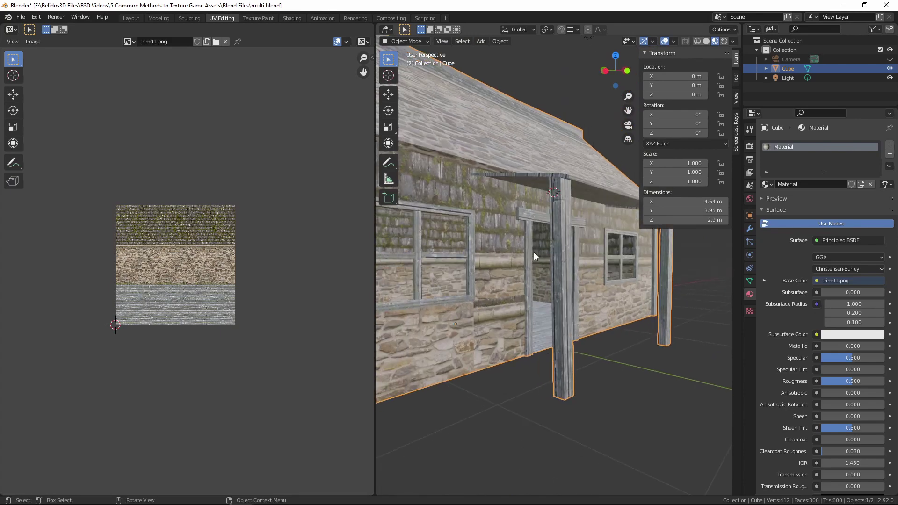
# Scale the selected wood trim UV islands down within the grey plank strip and shift them slightly along Y, then leave mesh editing.
pyautogui.press('Tab')
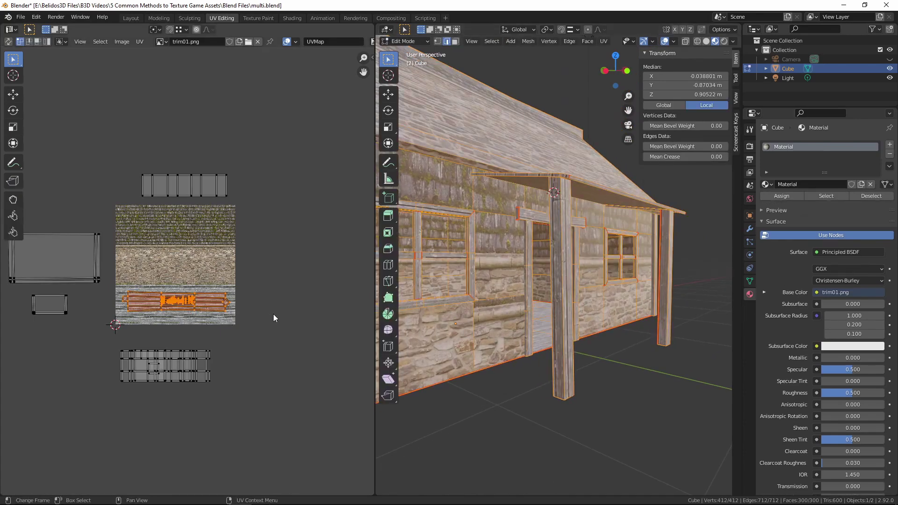
pyautogui.press('s')
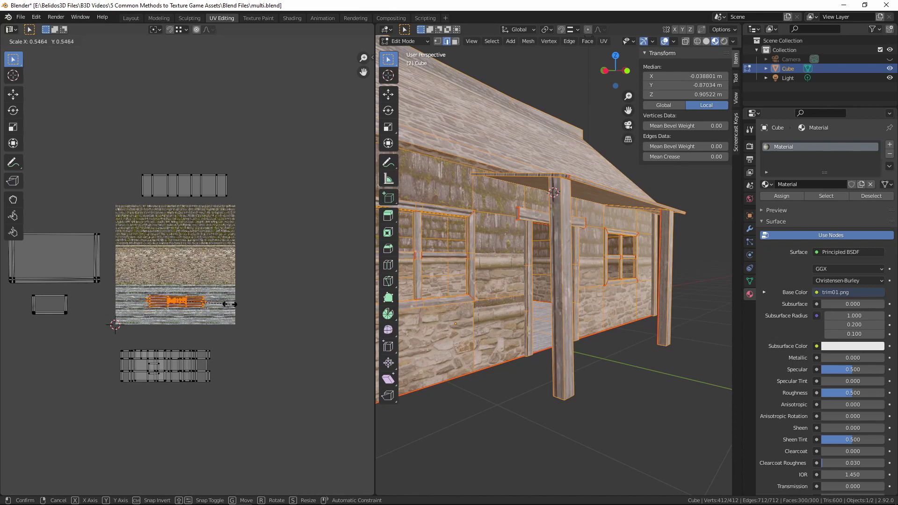
pyautogui.click(210, 301)
pyautogui.press('g')
pyautogui.press('y')
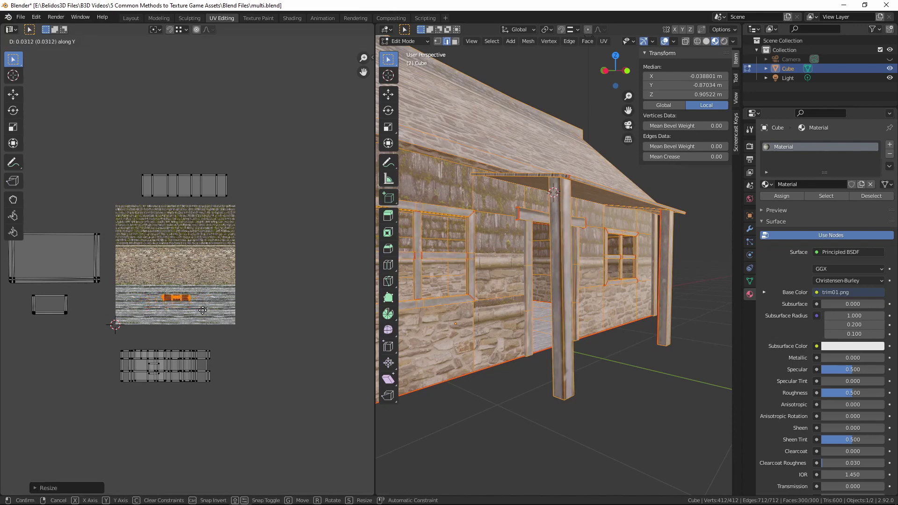
pyautogui.click(202, 311)
pyautogui.press('Tab')
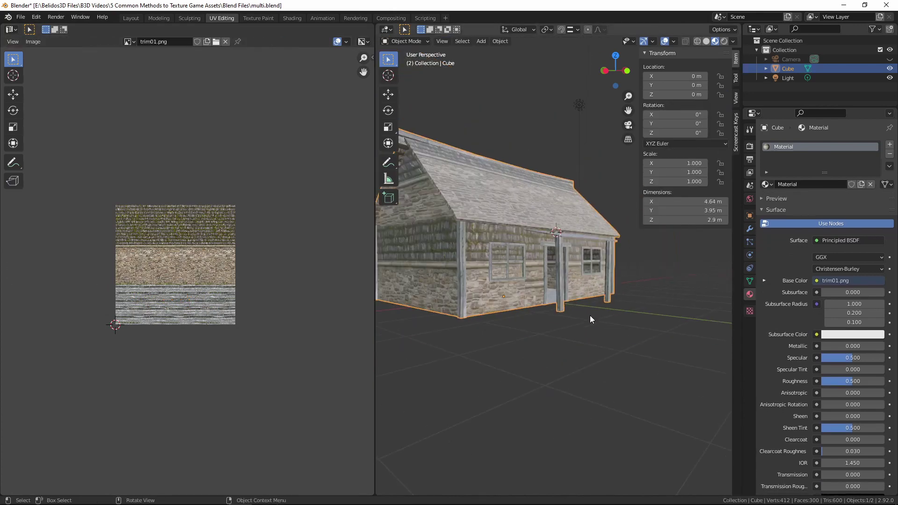
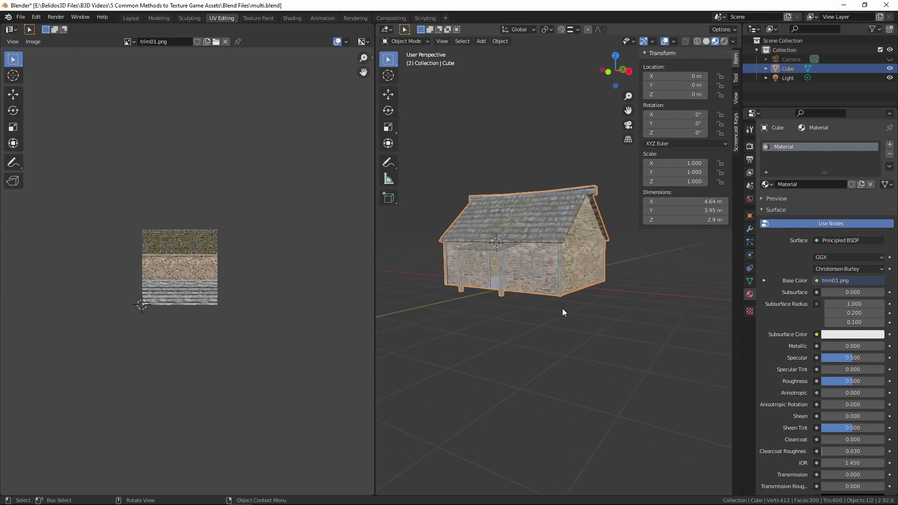
# Move the UV island above the trim sheet down onto the grey wood plank strip and enlarge it to fit the strip.
pyautogui.press('Tab')
pyautogui.moveTo(152, 197); pyautogui.dragTo(228, 225)
pyautogui.scroll(-1, 228, 223)
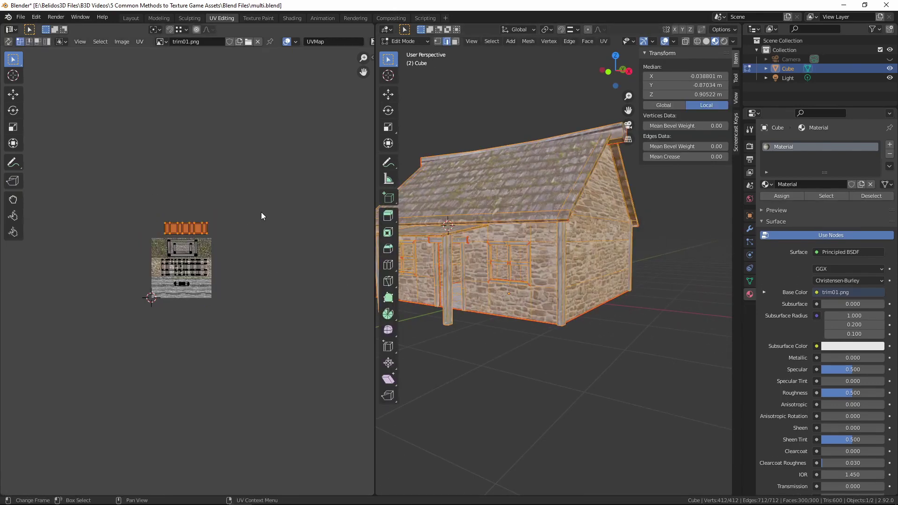
pyautogui.moveTo(525, 280)
pyautogui.mouseDown(button='middle')
pyautogui.moveTo(562, 286)
pyautogui.moveTo(524, 287)
pyautogui.mouseUp(button='middle')
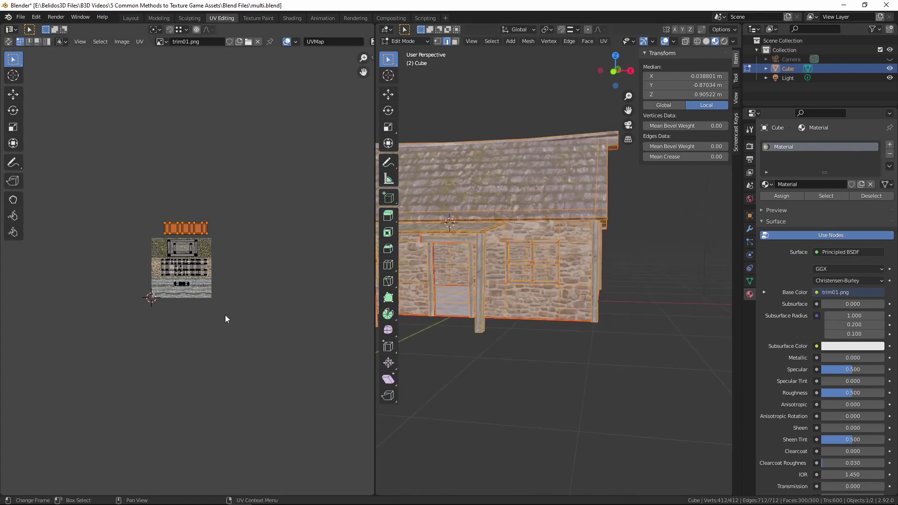
pyautogui.press('g')
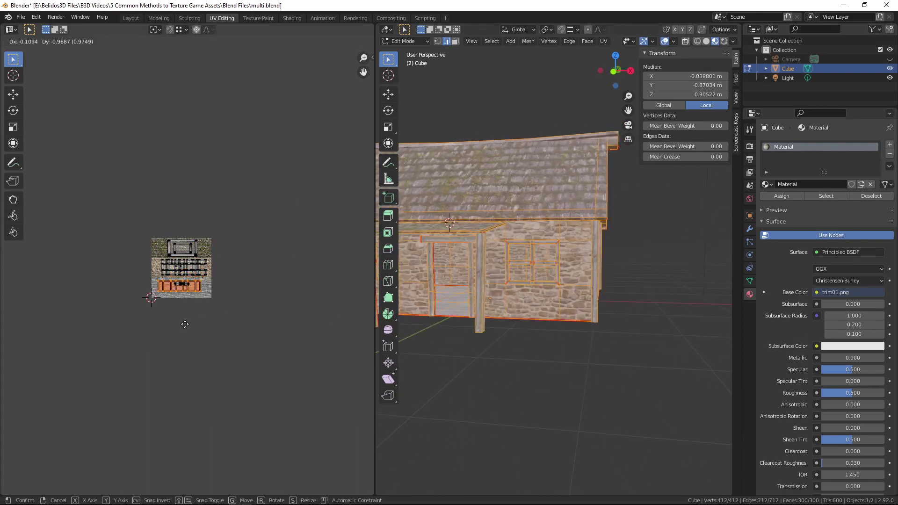
pyautogui.click(186, 326)
pyautogui.press('s')
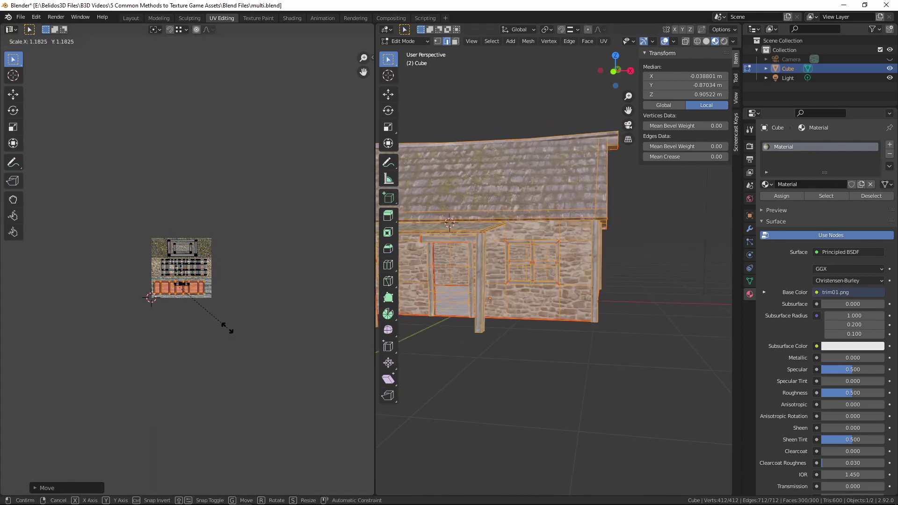
pyautogui.click(238, 335)
pyautogui.press('g')
pyautogui.click(252, 346)
# Examine the textured house outside mesh editing, close up and from several sides, checking its roof, walls, windows and porch.
pyautogui.moveTo(464, 318); pyautogui.dragTo(438, 328, button='middle')
pyautogui.press('Tab')
pyautogui.scroll(1, 473, 316)
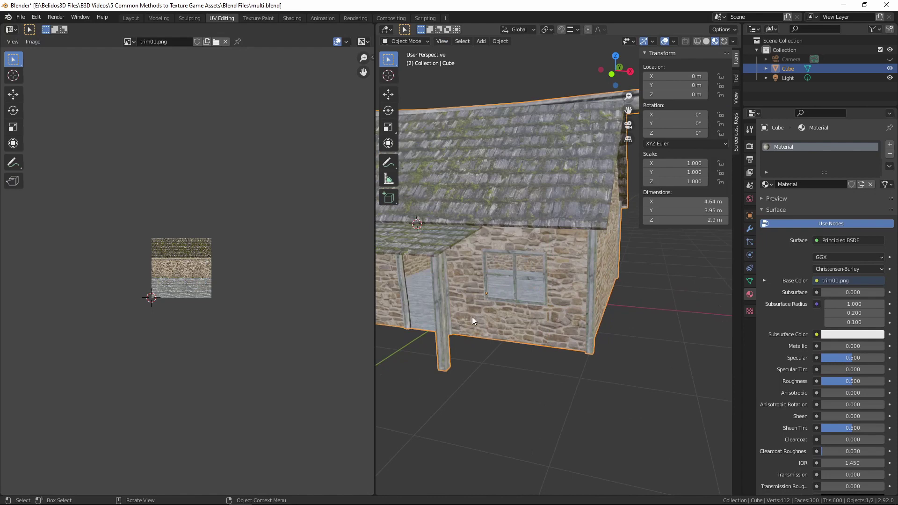
pyautogui.scroll(1, 545, 316)
pyautogui.scroll(1, 567, 324)
pyautogui.moveTo(567, 324); pyautogui.dragTo(529, 241, button='middle')
pyautogui.moveTo(690, 253); pyautogui.dragTo(633, 271, button='middle')
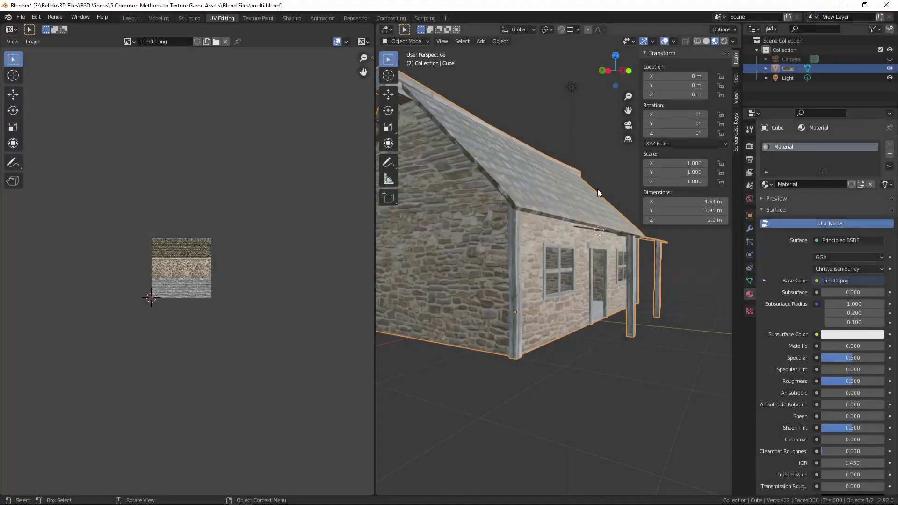
pyautogui.scroll(-4, 567, 184)
pyautogui.moveTo(561, 220); pyautogui.dragTo(523, 276, button='middle')
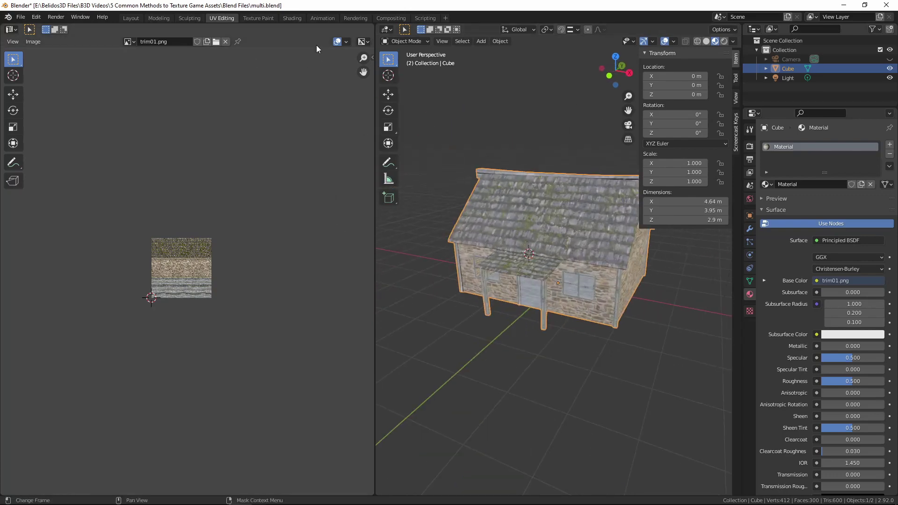
# Replace the material's image texture with trim02.png connected to Base Color, and bring its six-tile trim sheet up in the UV Editing workspace.
pyautogui.click(295, 21)
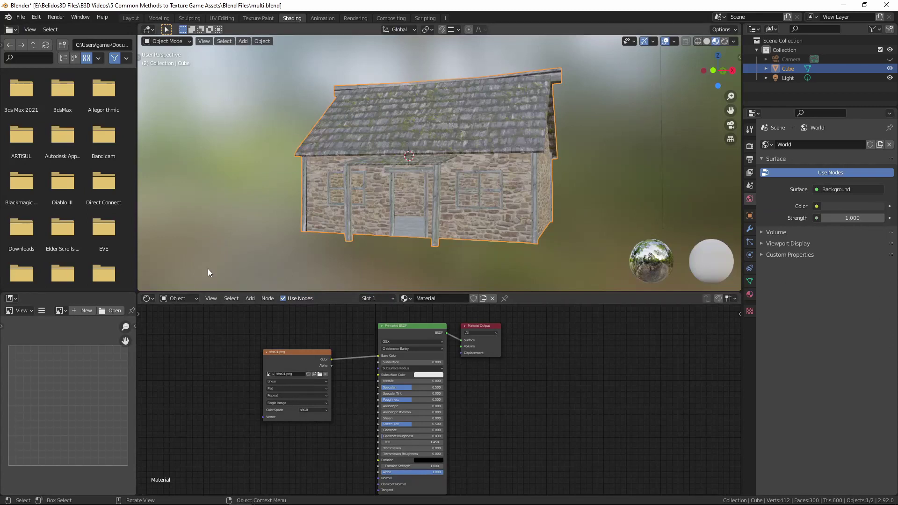
pyautogui.click(298, 353)
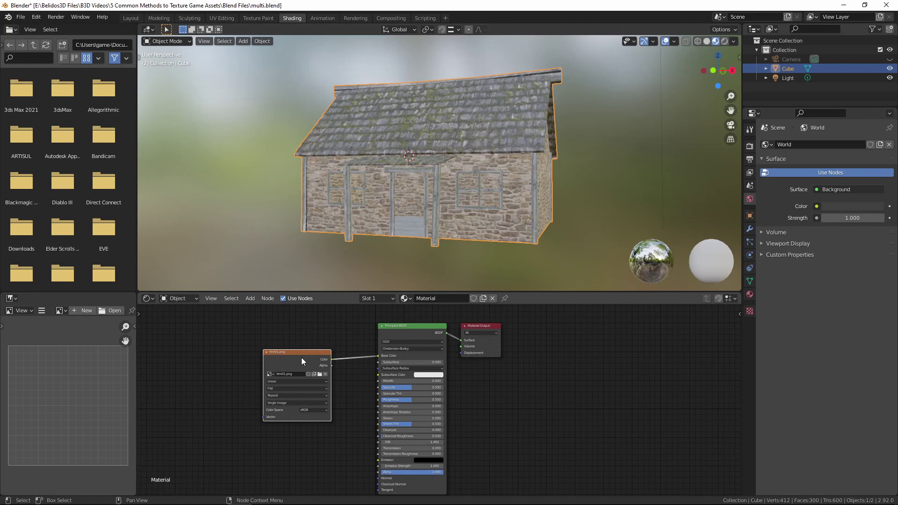
pyautogui.press('Delete')
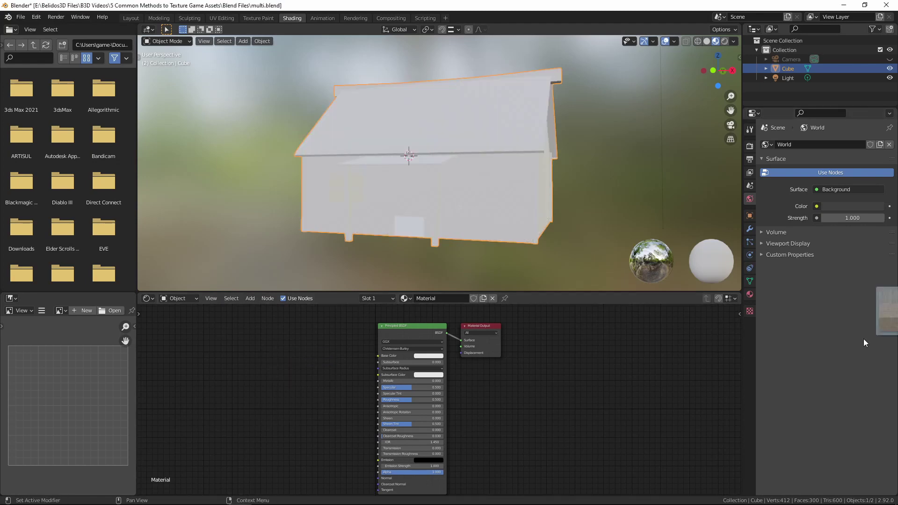
pyautogui.moveTo(284, 355); pyautogui.dragTo(253, 354)
pyautogui.moveTo(315, 362); pyautogui.dragTo(385, 355)
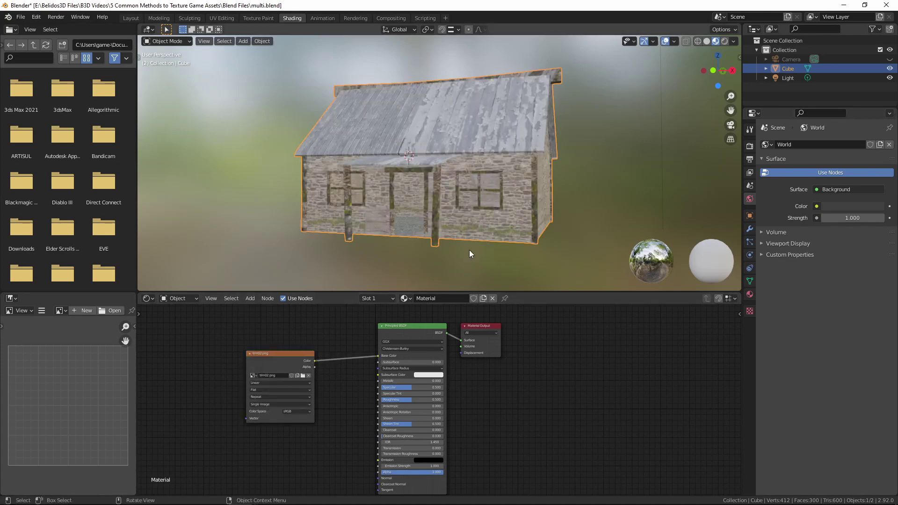
pyautogui.moveTo(581, 185); pyautogui.dragTo(229, 62, button='middle')
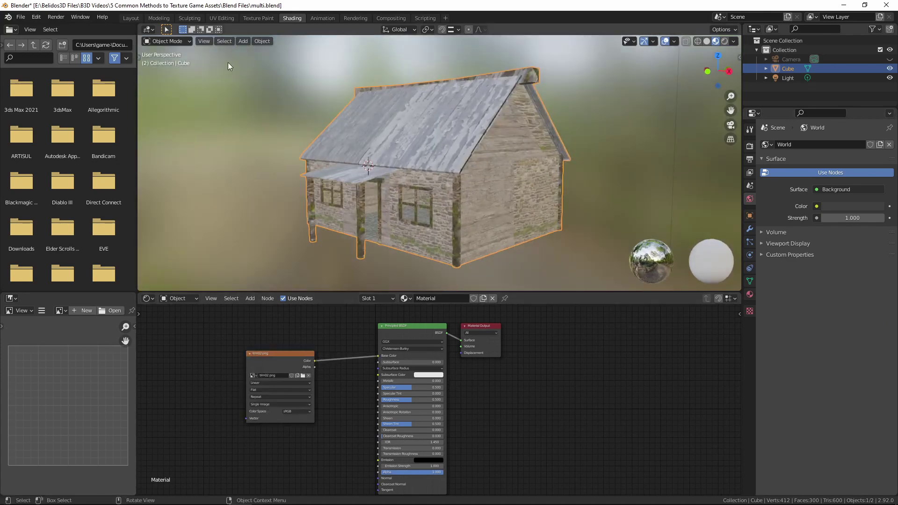
pyautogui.click(222, 17)
pyautogui.press('Tab')
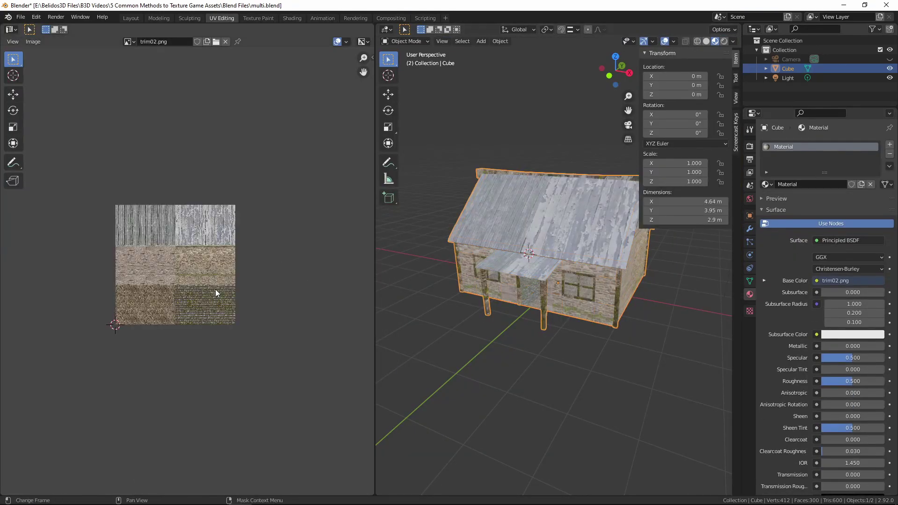
pyautogui.scroll(3, 215, 289)
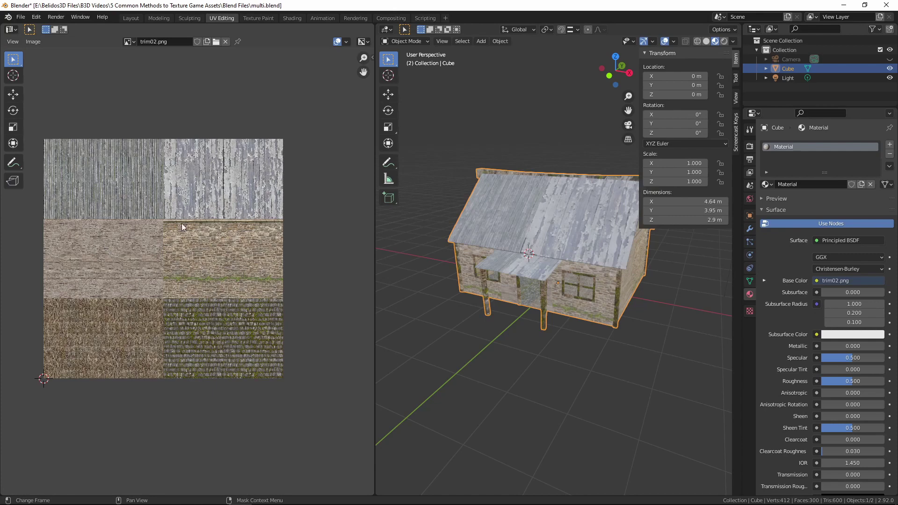
# Select the linked main roof faces, move their UV island onto the brown thatch tile of trim02.png and scale it to fit.
pyautogui.press('Tab')
pyautogui.scroll(3, 492, 300)
pyautogui.scroll(-2, 492, 300)
pyautogui.moveTo(491, 299); pyautogui.dragTo(603, 234, button='middle')
pyautogui.scroll(3, 527, 216)
pyautogui.hotkey('alt', 'a')
pyautogui.scroll(-2, 527, 217)
pyautogui.press('l')
pyautogui.scroll(-2, 533, 244)
pyautogui.press('l')
pyautogui.press('l')
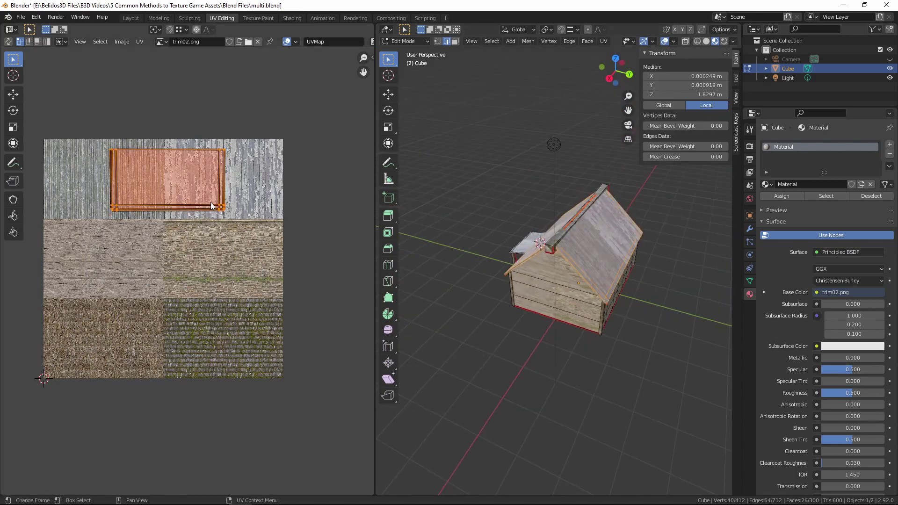
pyautogui.moveTo(219, 200); pyautogui.dragTo(153, 366)
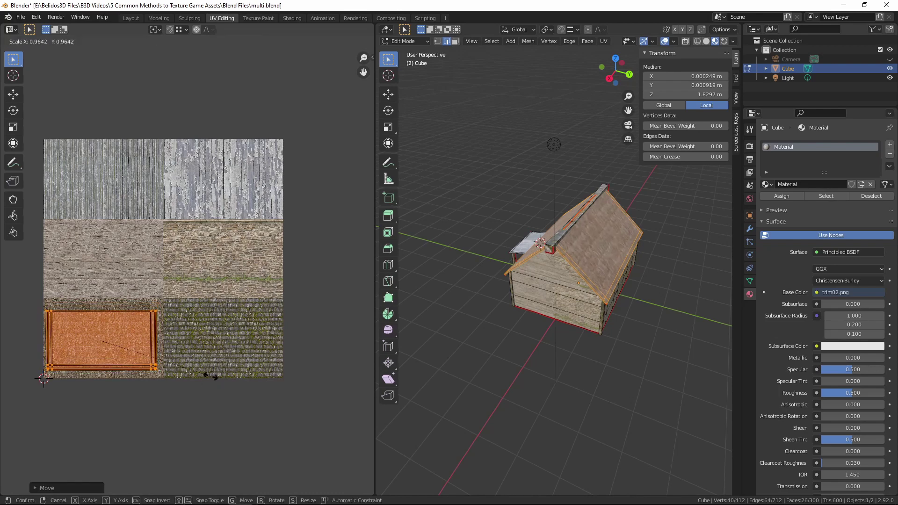
pyautogui.press('Tab')
# Select the porch roof and move its UV island onto the mossy shingle tile of the trim sheet.
pyautogui.moveTo(517, 276); pyautogui.dragTo(635, 259, button='middle')
pyautogui.scroll(5, 629, 262)
pyautogui.press('Tab')
pyautogui.click(513, 271)
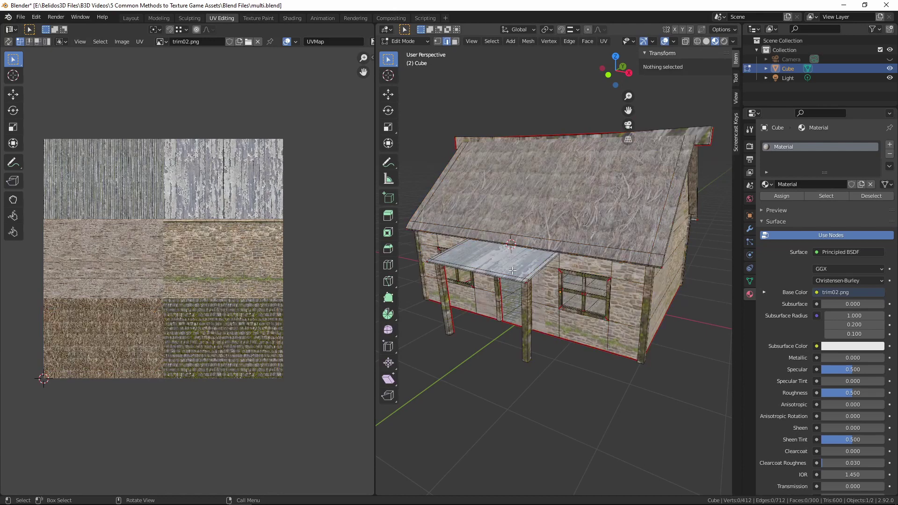
pyautogui.moveTo(182, 193); pyautogui.dragTo(226, 345)
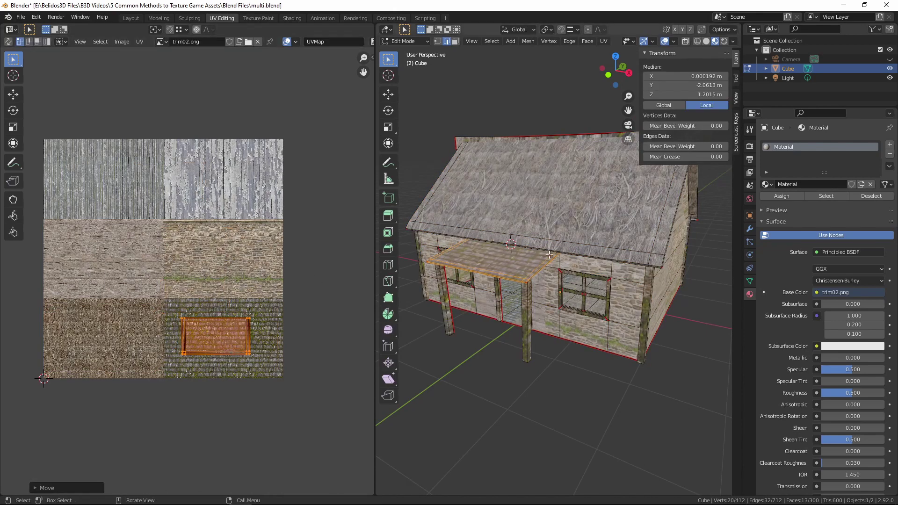
pyautogui.press('Tab')
# Select the linked house walls in face mode, move their UV islands onto the stone tile and scale them down to fit inside it.
pyautogui.moveTo(533, 250); pyautogui.dragTo(562, 272, button='middle')
pyautogui.press('Tab')
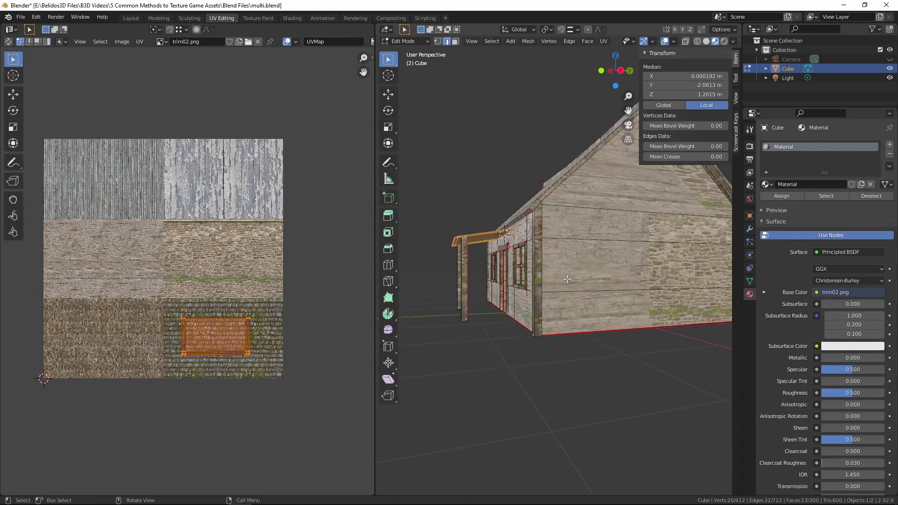
pyautogui.press('a')
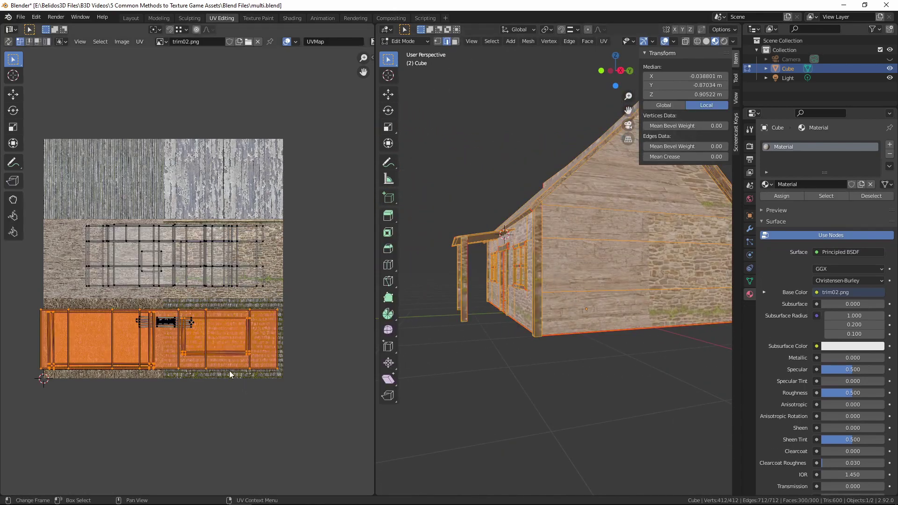
pyautogui.hotkey('alt', 'a')
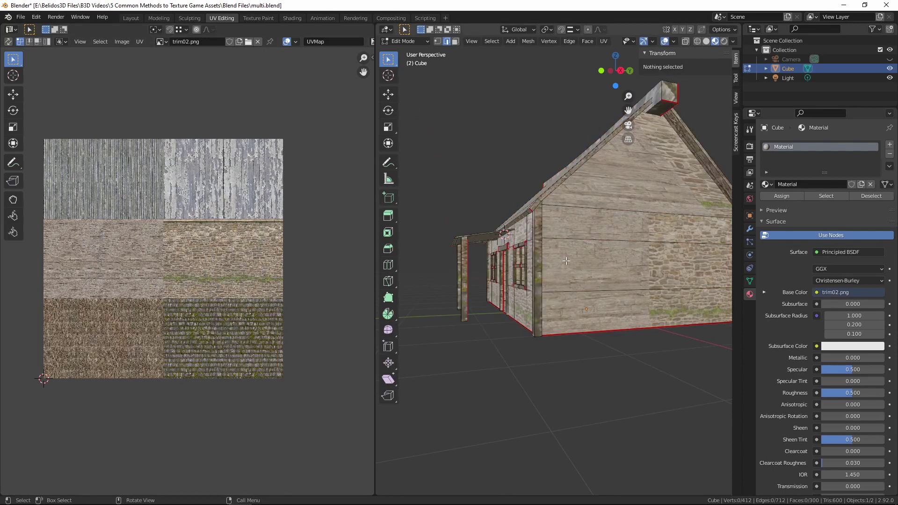
pyautogui.press('3')
pyautogui.press('l')
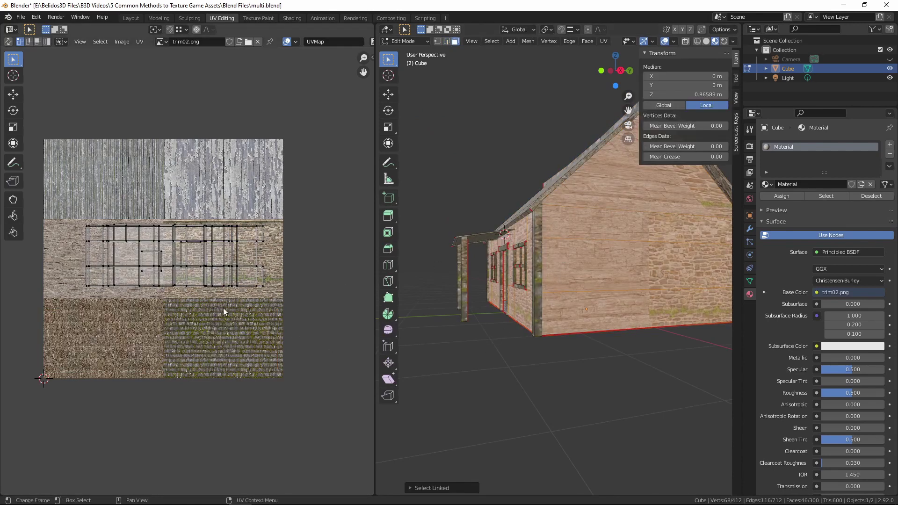
pyautogui.press('a')
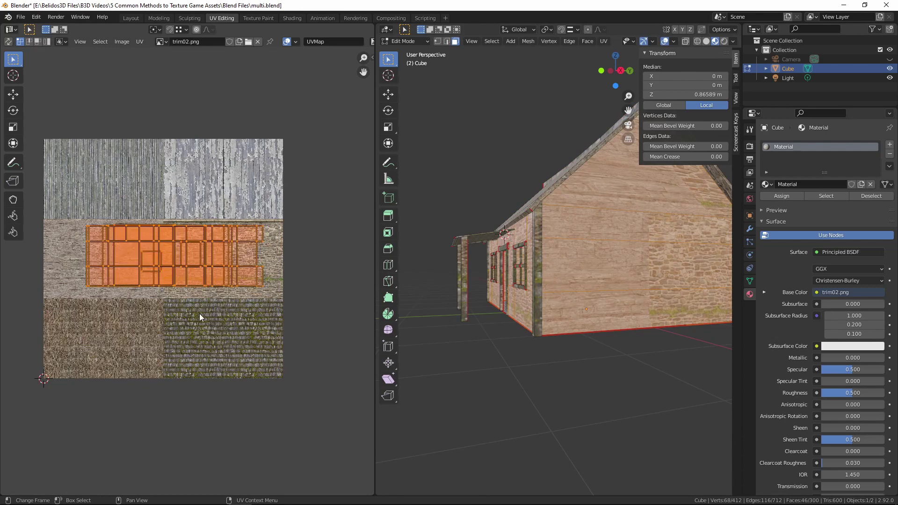
pyautogui.press('g')
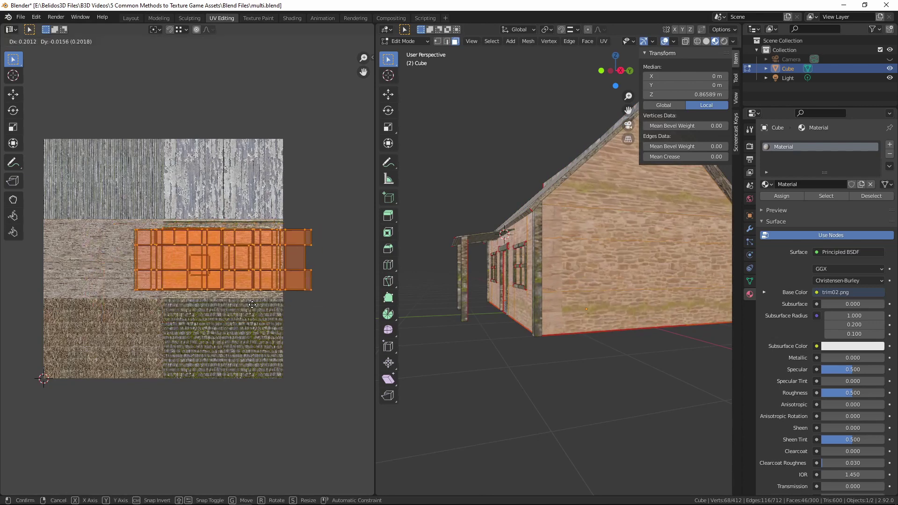
pyautogui.click(318, 323)
pyautogui.press('s')
pyautogui.click(283, 293)
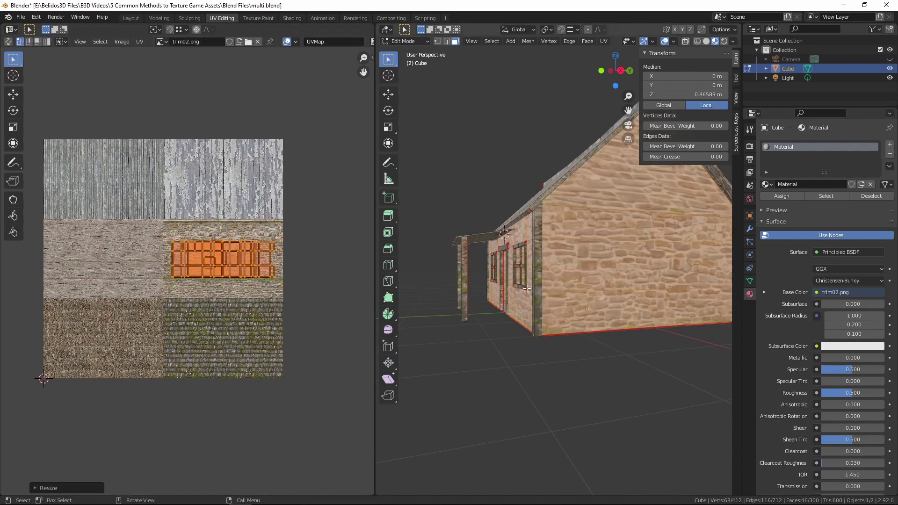
pyautogui.moveTo(509, 310); pyautogui.dragTo(541, 311, button='middle')
pyautogui.press('Tab')
pyautogui.press('Tab')
# Select the linked UV islands of the house's posts and frames and move them onto the narrow grey plank tile.
pyautogui.scroll(-2, 538, 281)
pyautogui.moveTo(501, 282); pyautogui.dragTo(543, 267, button='middle')
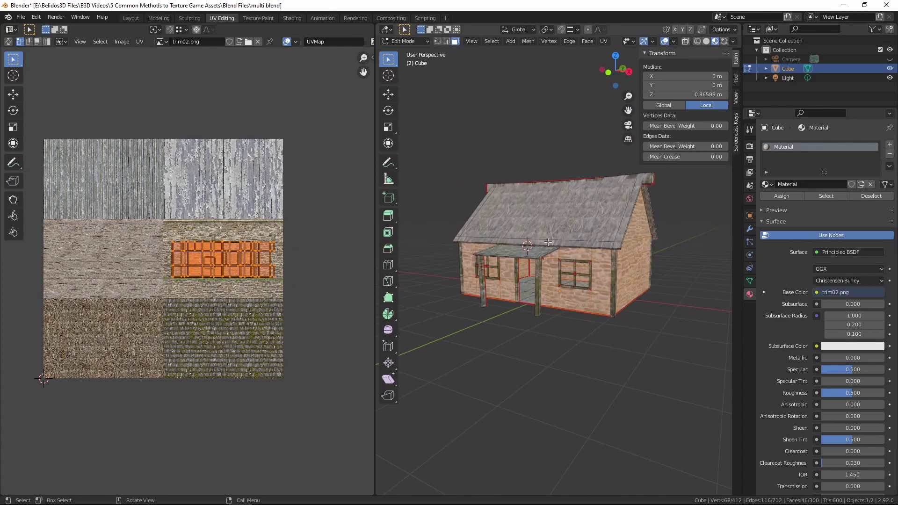
pyautogui.press('a')
pyautogui.scroll(4, 189, 369)
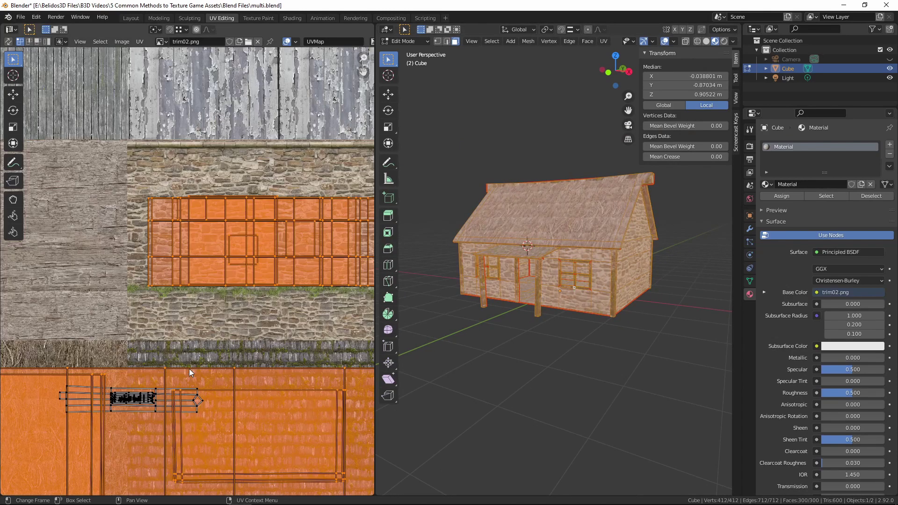
pyautogui.scroll(1, 211, 357)
pyautogui.moveTo(89, 412); pyautogui.dragTo(154, 456)
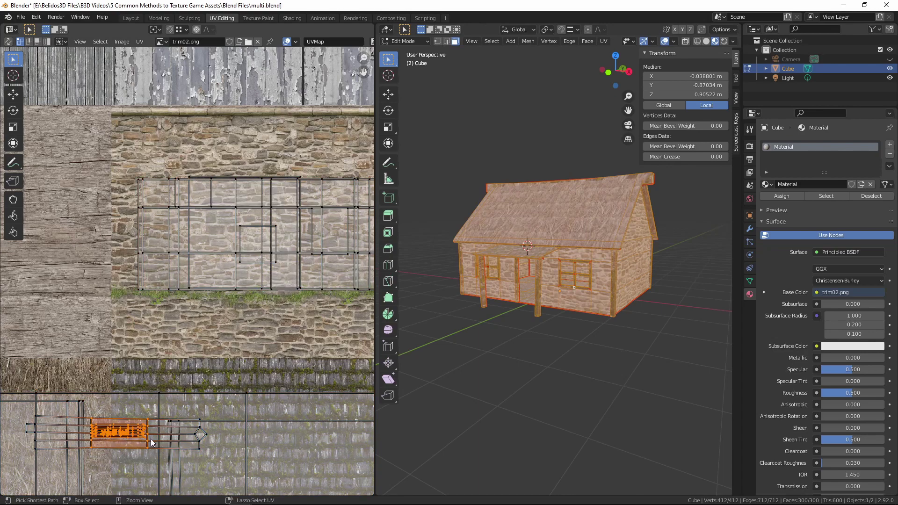
pyautogui.hotkey('ctrl', 'l')
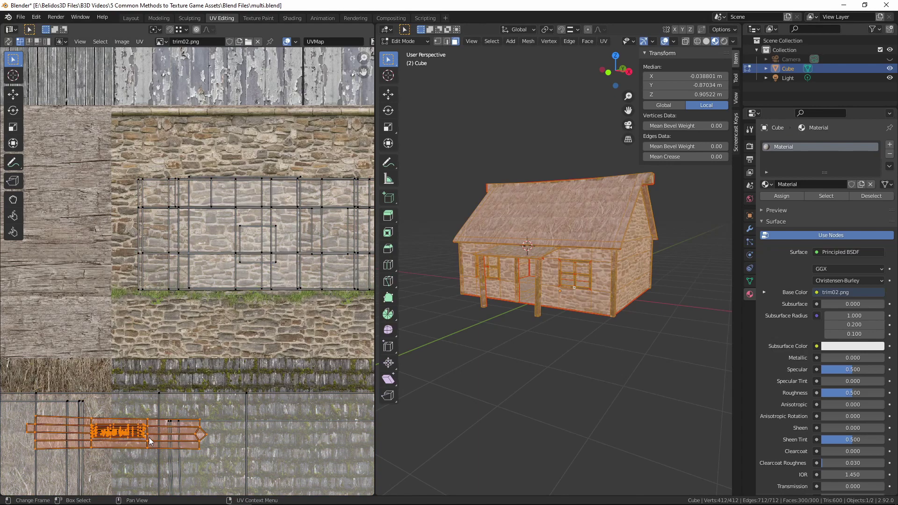
pyautogui.scroll(-2, 199, 402)
pyautogui.scroll(-2, 191, 422)
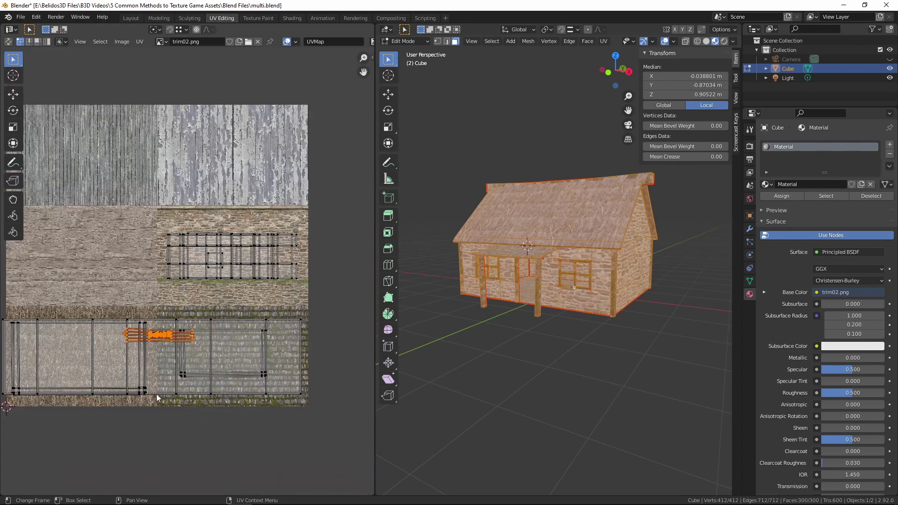
pyautogui.press('g')
pyautogui.click(87, 211)
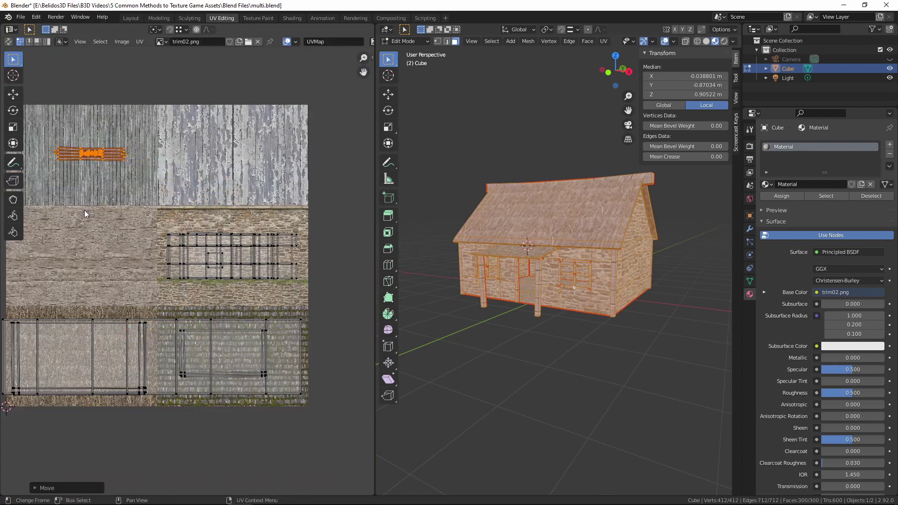
# Select the linked floor faces of the house and move their UV islands up onto the wooden plank tiles.
pyautogui.scroll(3, 504, 323)
pyautogui.scroll(1, 504, 323)
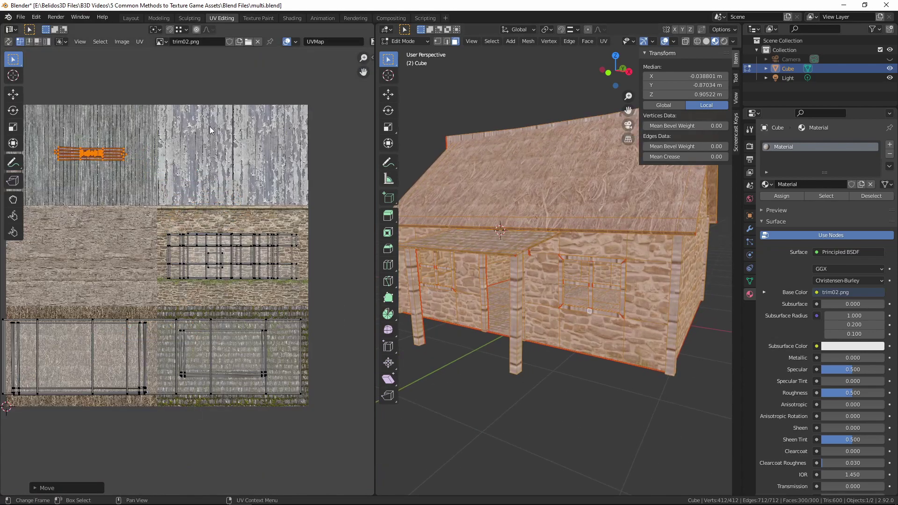
pyautogui.hotkey('alt', 'a')
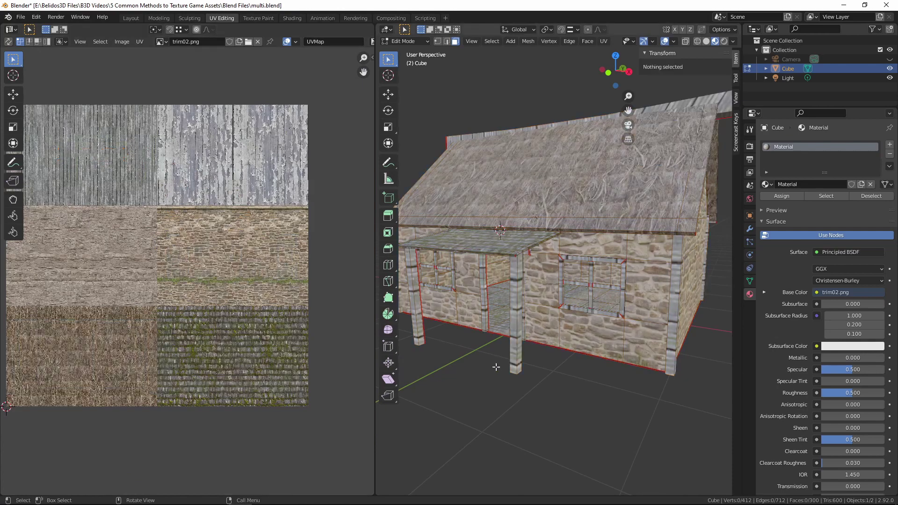
pyautogui.press('l')
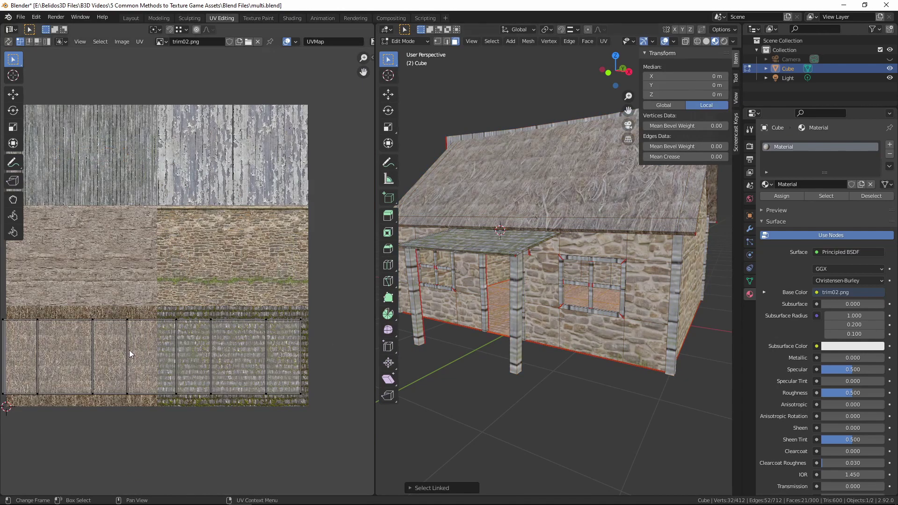
pyautogui.scroll(-3, 129, 350)
pyautogui.press('a')
pyautogui.press('g')
pyautogui.click(181, 236)
pyautogui.scroll(3, 229, 248)
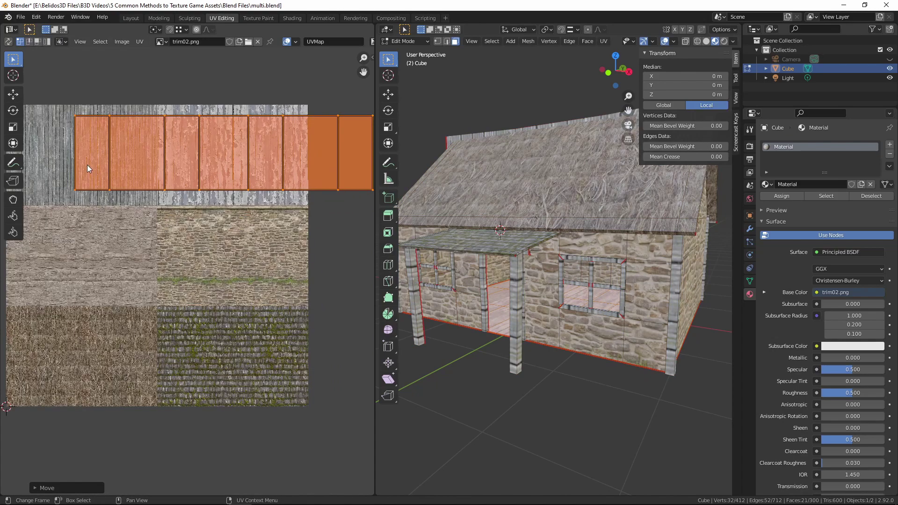
pyautogui.scroll(5, 506, 350)
pyautogui.moveTo(496, 342); pyautogui.dragTo(598, 321, button='middle')
pyautogui.press('Tab')
pyautogui.press('Tab')
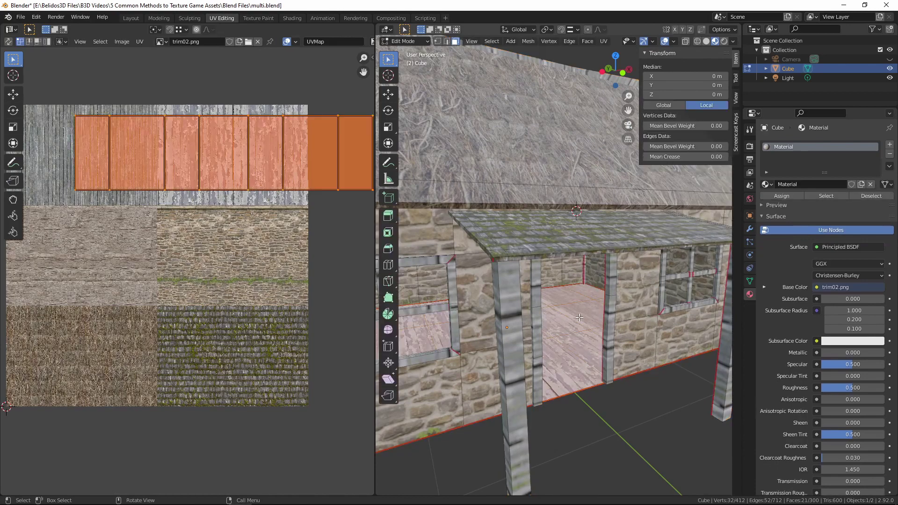
# Turn on UV sync selection and move the floor islands that overhang the sheet back over the other floor islands.
pyautogui.scroll(-3, 169, 181)
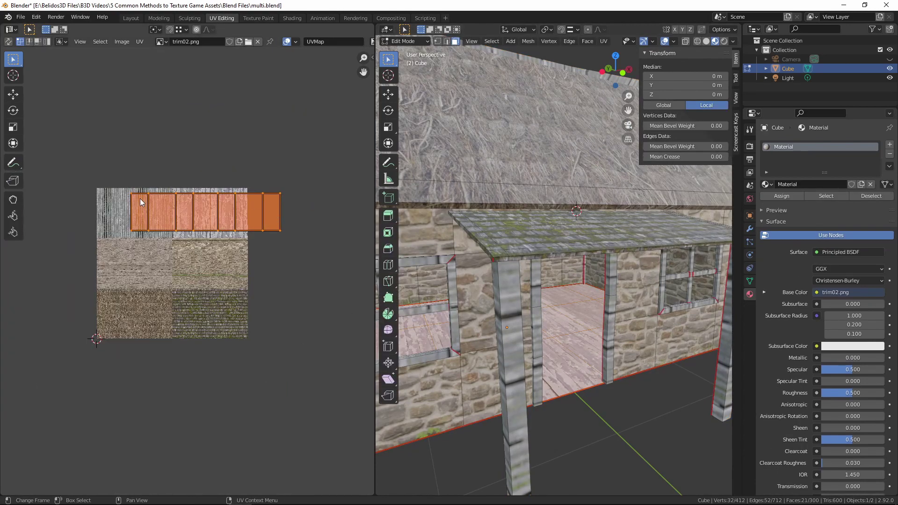
pyautogui.moveTo(130, 197); pyautogui.dragTo(324, 240)
pyautogui.click(8, 41)
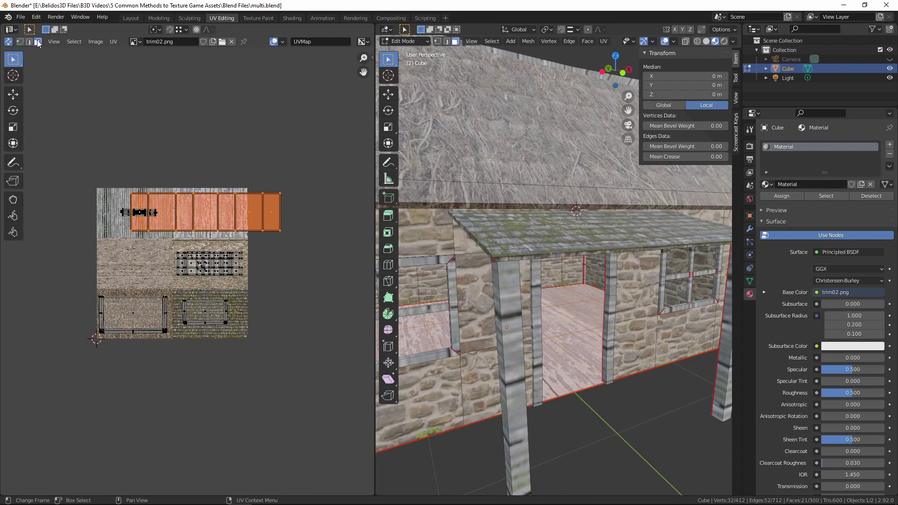
pyautogui.moveTo(296, 245); pyautogui.dragTo(192, 177)
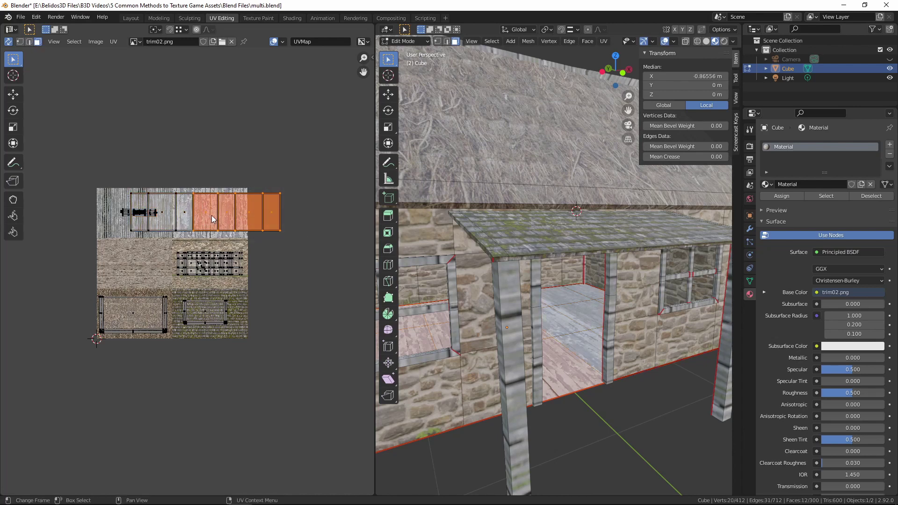
pyautogui.press('g')
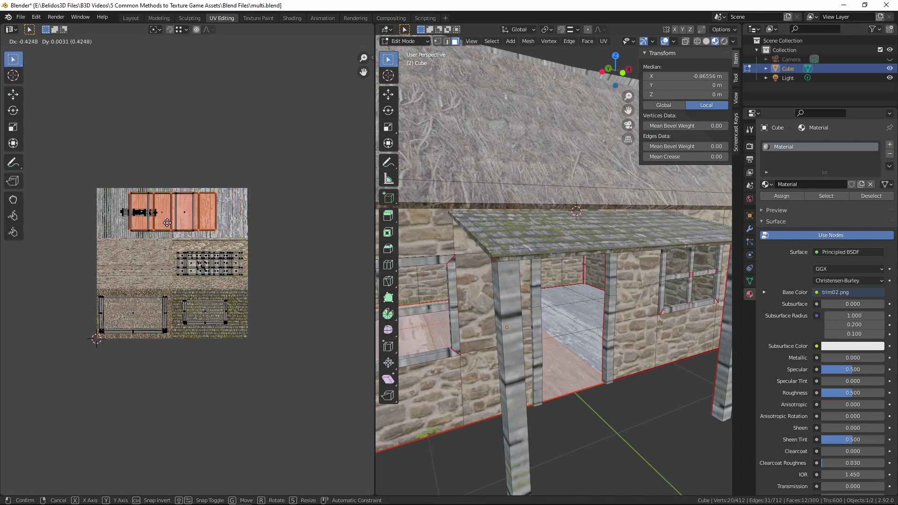
pyautogui.click(167, 222)
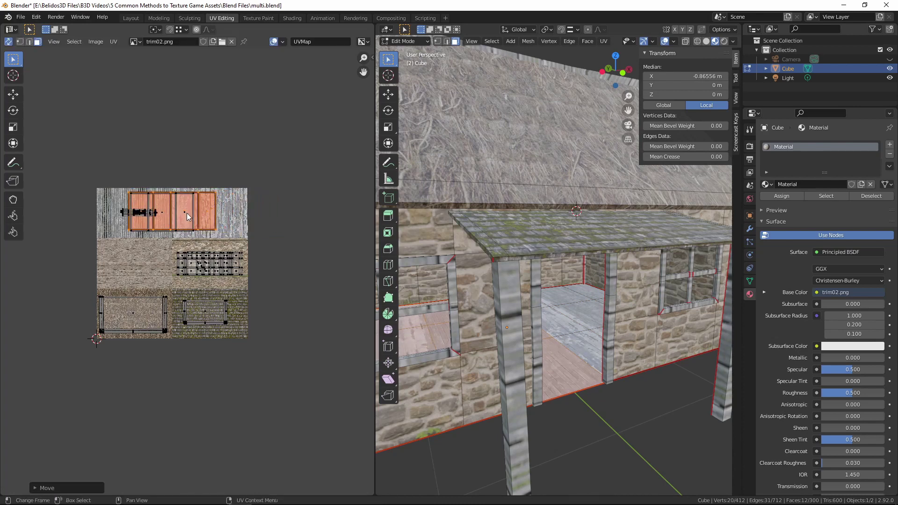
# Select all linked floor islands, move them onto the peeling-paint plank tile and scale them down to fit inside it.
pyautogui.press('l')
pyautogui.press('g')
pyautogui.click(212, 218)
pyautogui.press('s')
pyautogui.click(280, 235)
pyautogui.press('Tab')
pyautogui.moveTo(586, 320); pyautogui.dragTo(567, 342, button='middle')
pyautogui.scroll(-4, 534, 343)
pyautogui.scroll(4, 550, 338)
pyautogui.scroll(-4, 551, 337)
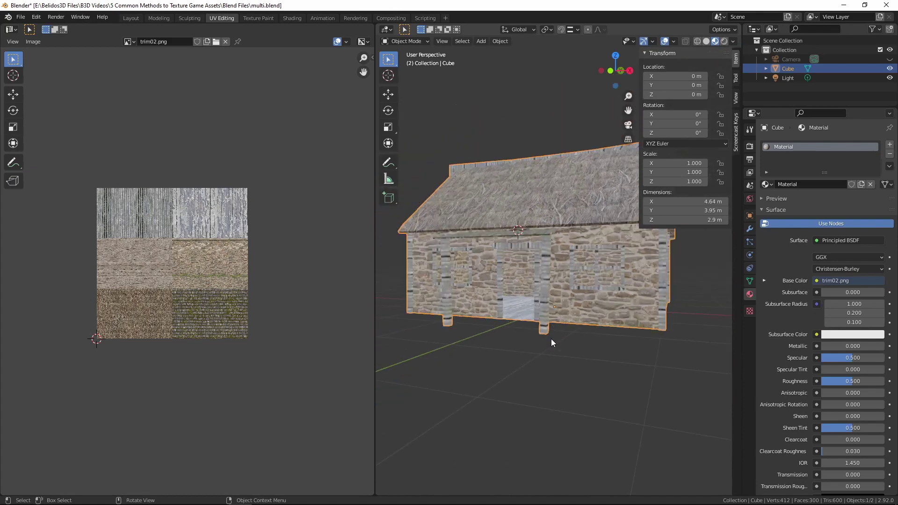
# Select the UV islands of the posts and frames and rotate them 90 degrees so the wood grain follows the beams.
pyautogui.press('Tab')
pyautogui.scroll(4, 524, 309)
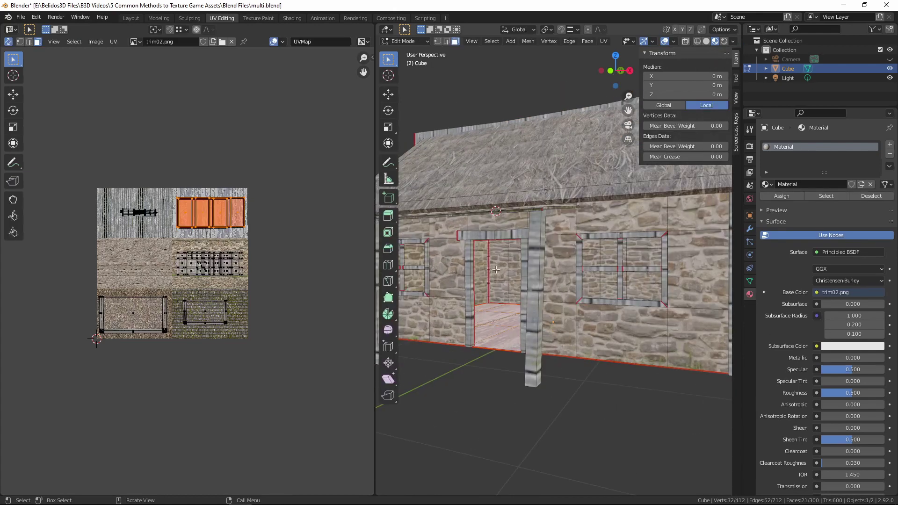
pyautogui.moveTo(120, 202); pyautogui.dragTo(161, 224)
pyautogui.write('r90')
pyautogui.press('Return')
pyautogui.press('Tab')
pyautogui.scroll(-4, 574, 239)
pyautogui.moveTo(627, 301); pyautogui.dragTo(600, 308, button='middle')
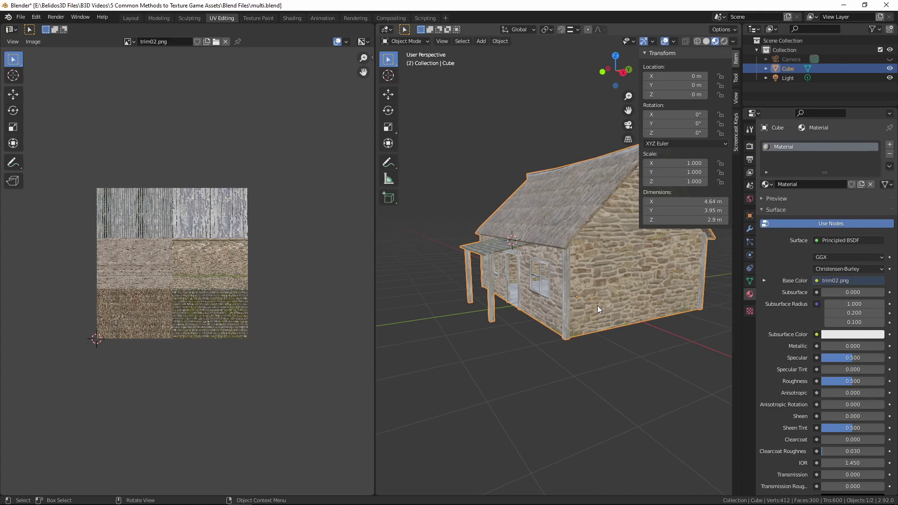
pyautogui.moveTo(598, 306); pyautogui.dragTo(509, 297, button='middle')
pyautogui.scroll(4, 552, 326)
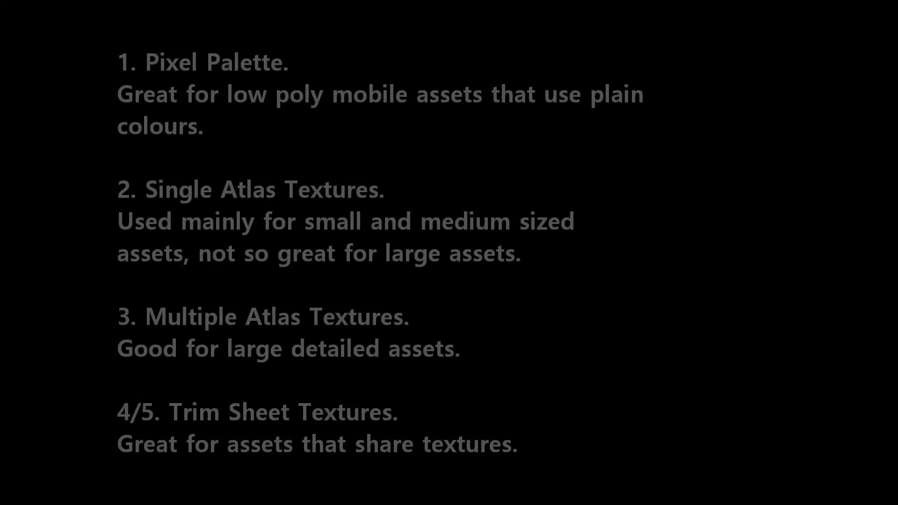